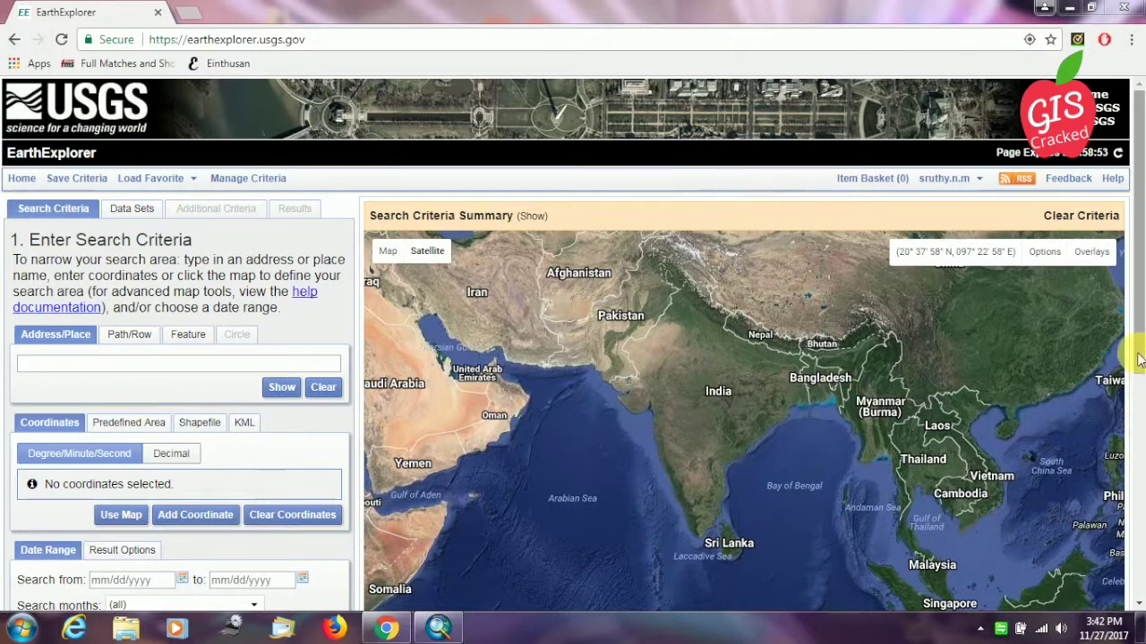
# Step: Look through the Path/Row and Feature search options, then go back to Address/Place search
pyautogui.scroll(-1, 1139, 358)
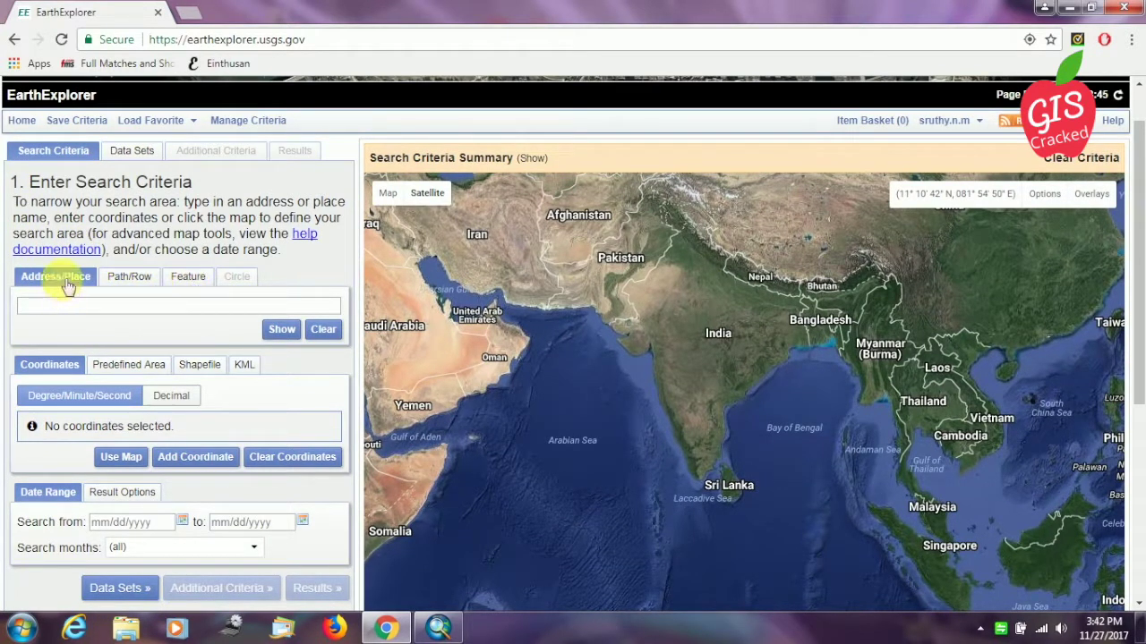
pyautogui.click(130, 281)
pyautogui.click(179, 279)
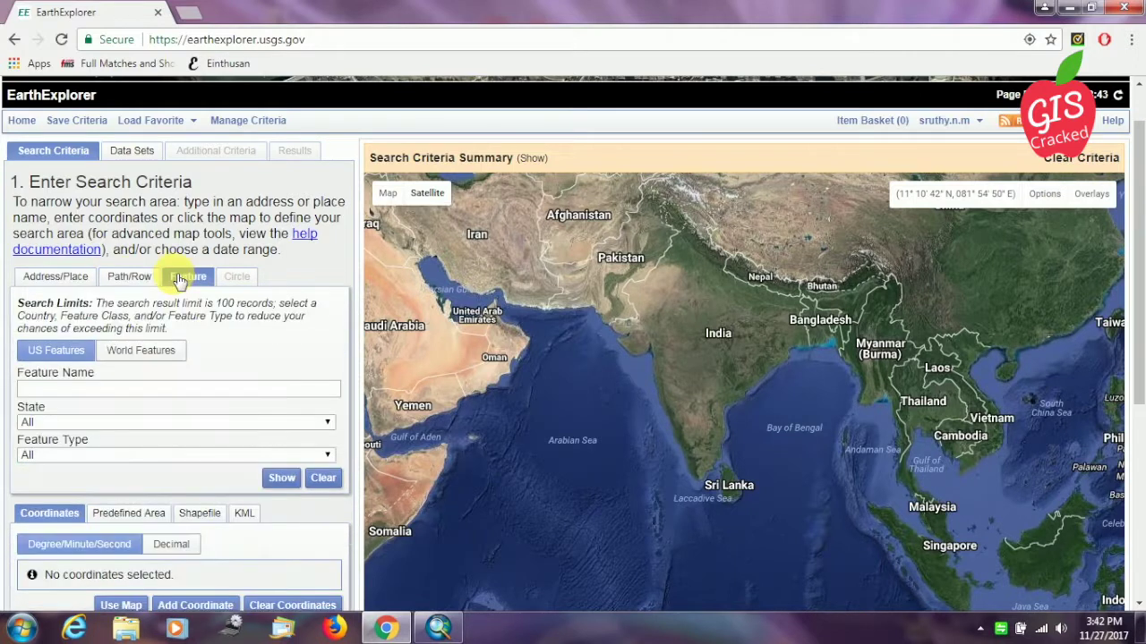
pyautogui.click(77, 281)
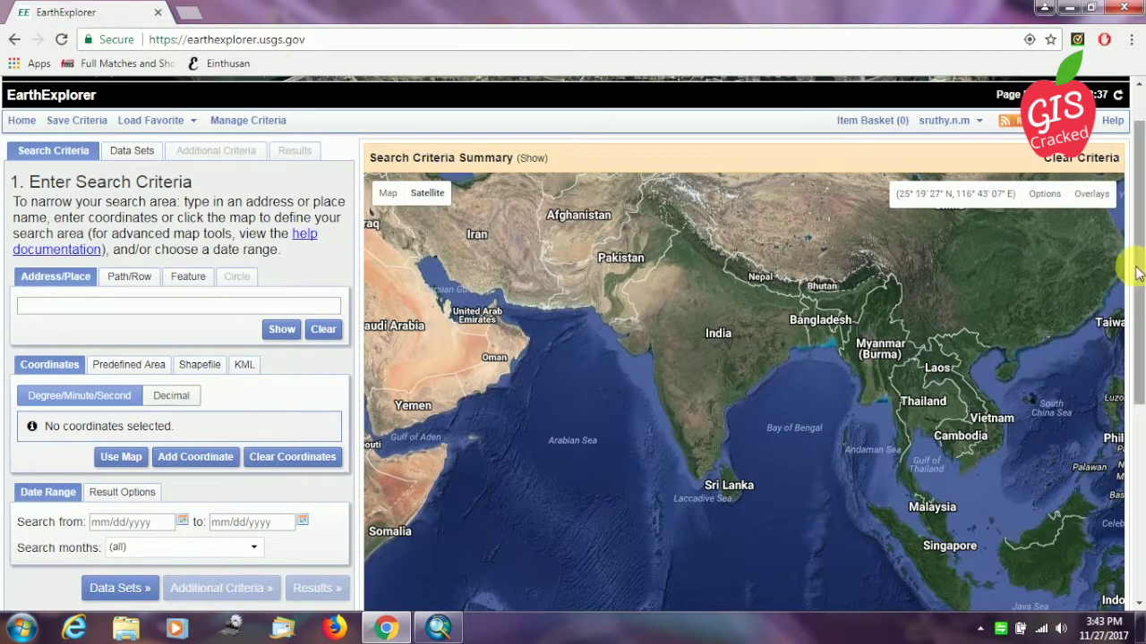
# Step: Zoom into Kerala and add the first point at 10° 42′ 52″ N, 076° 21′ 18″ E
pyautogui.moveTo(1137, 265); pyautogui.dragTo(1138, 282)
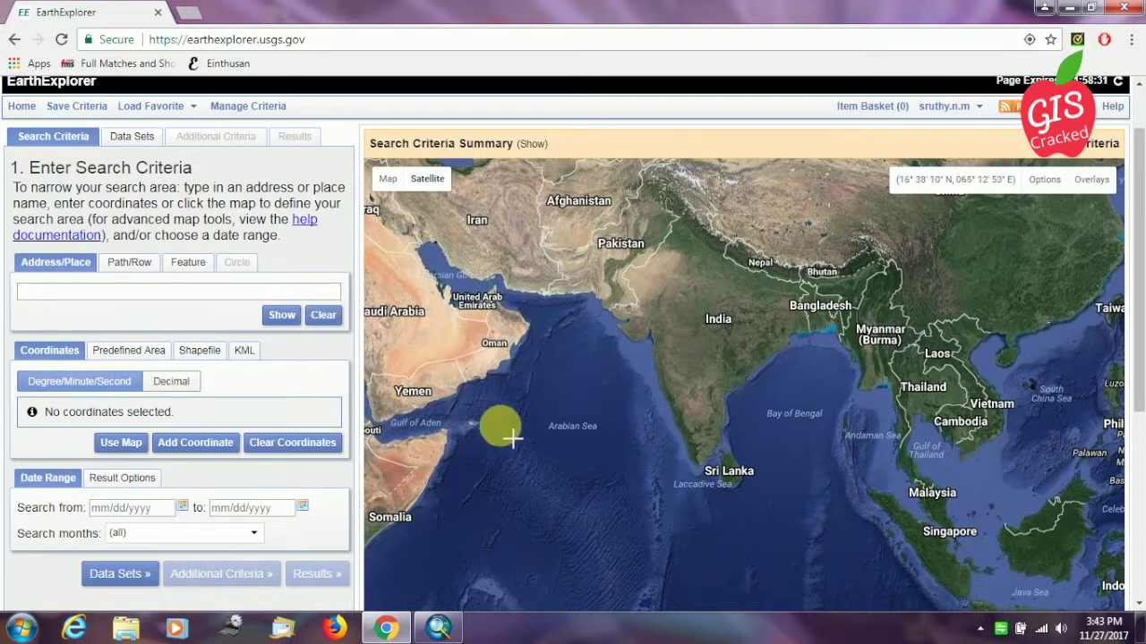
pyautogui.scroll(-1, 1129, 369)
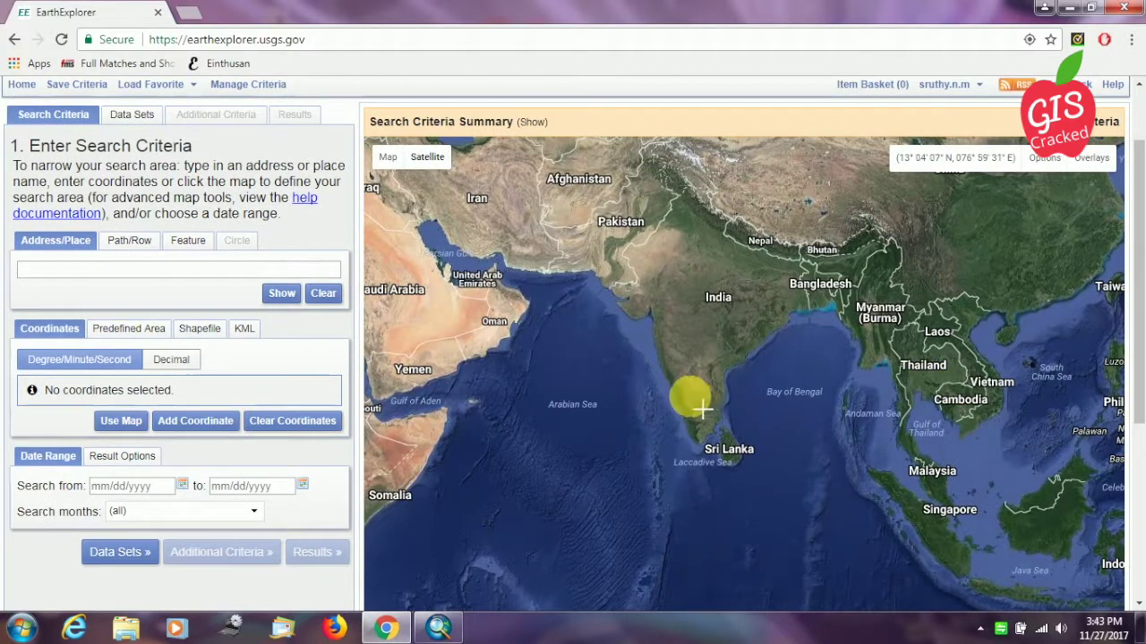
pyautogui.scroll(1, 691, 410)
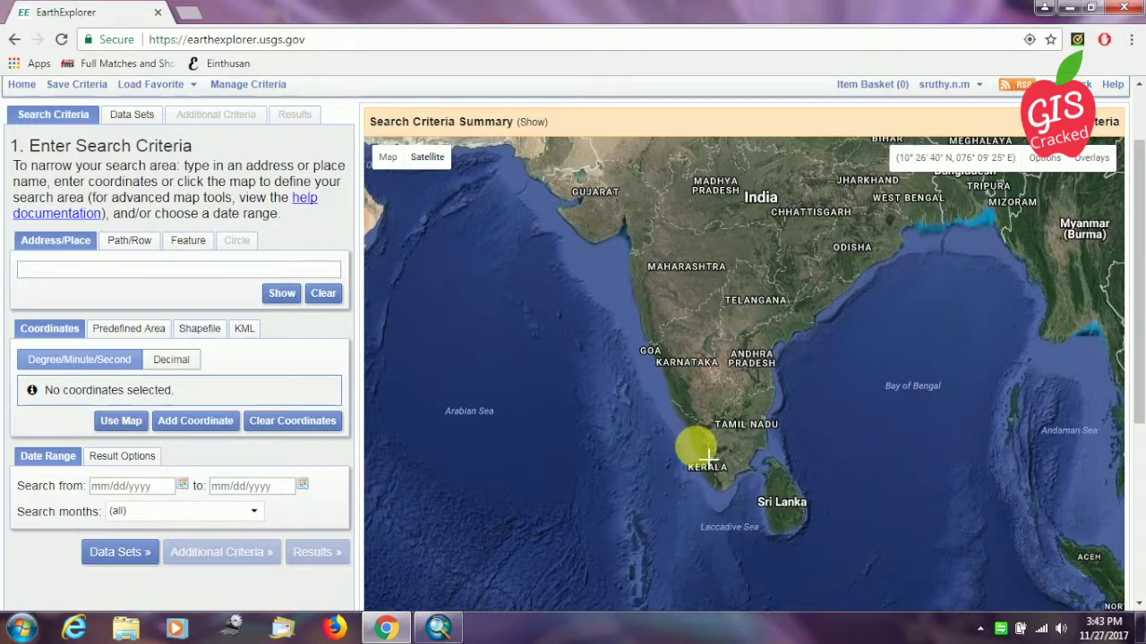
pyautogui.scroll(1, 708, 459)
pyautogui.scroll(1, 710, 459)
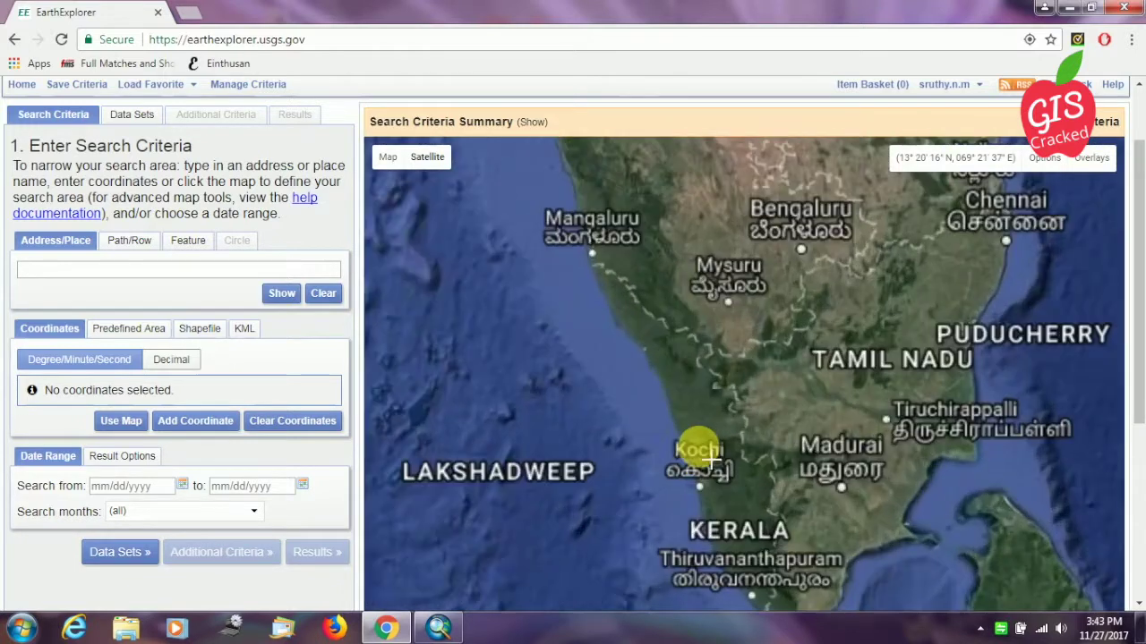
pyautogui.scroll(1, 723, 435)
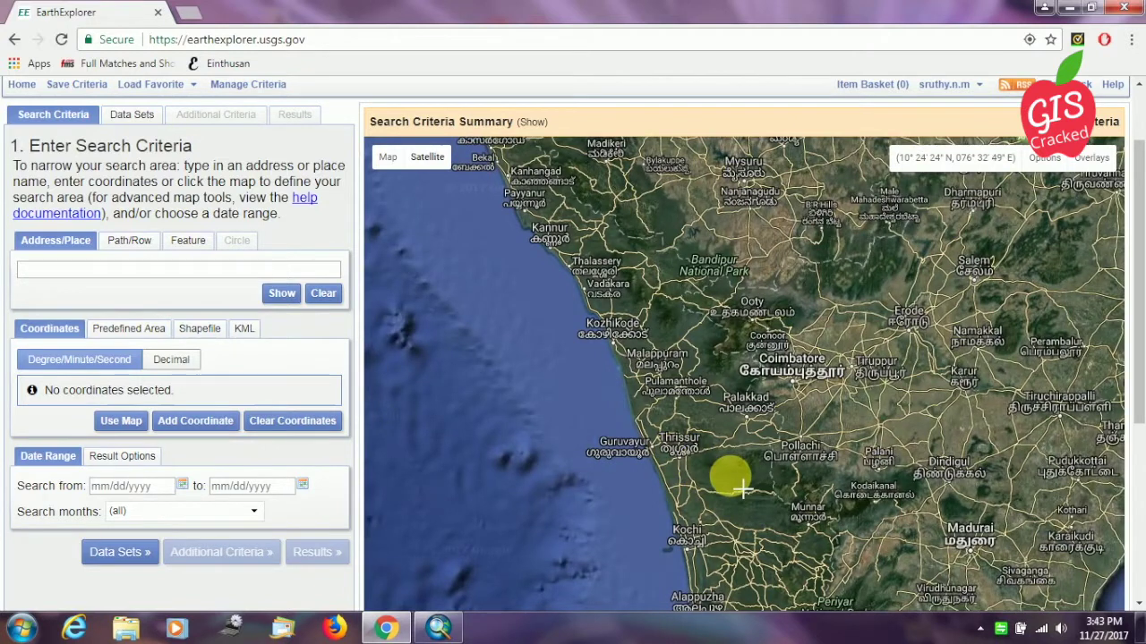
pyautogui.scroll(-1, 742, 487)
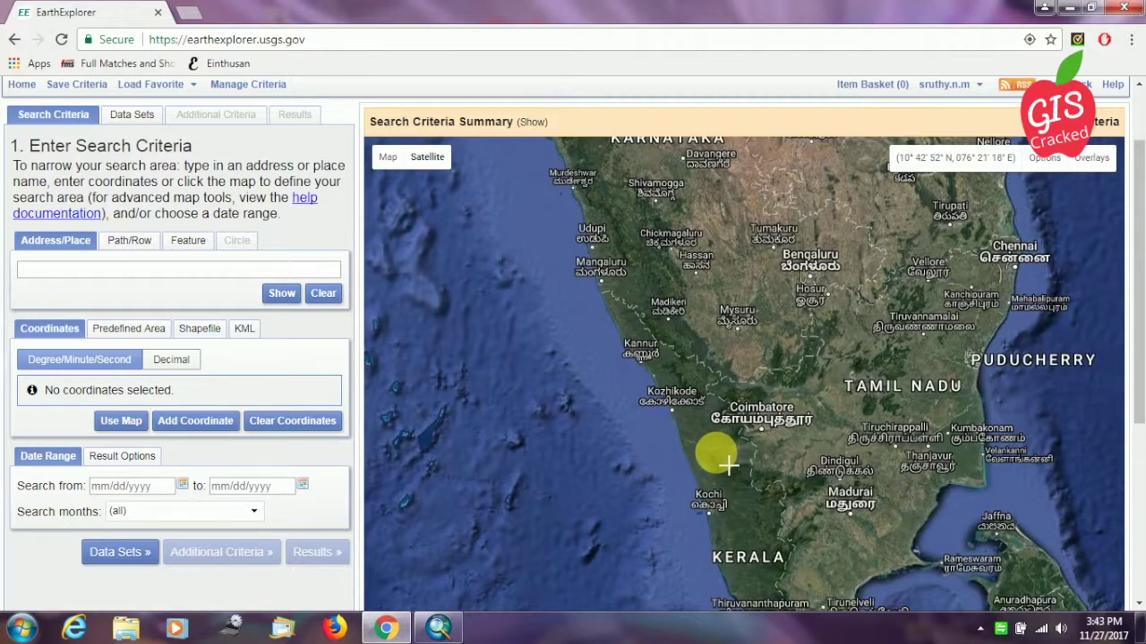
pyautogui.click(716, 437)
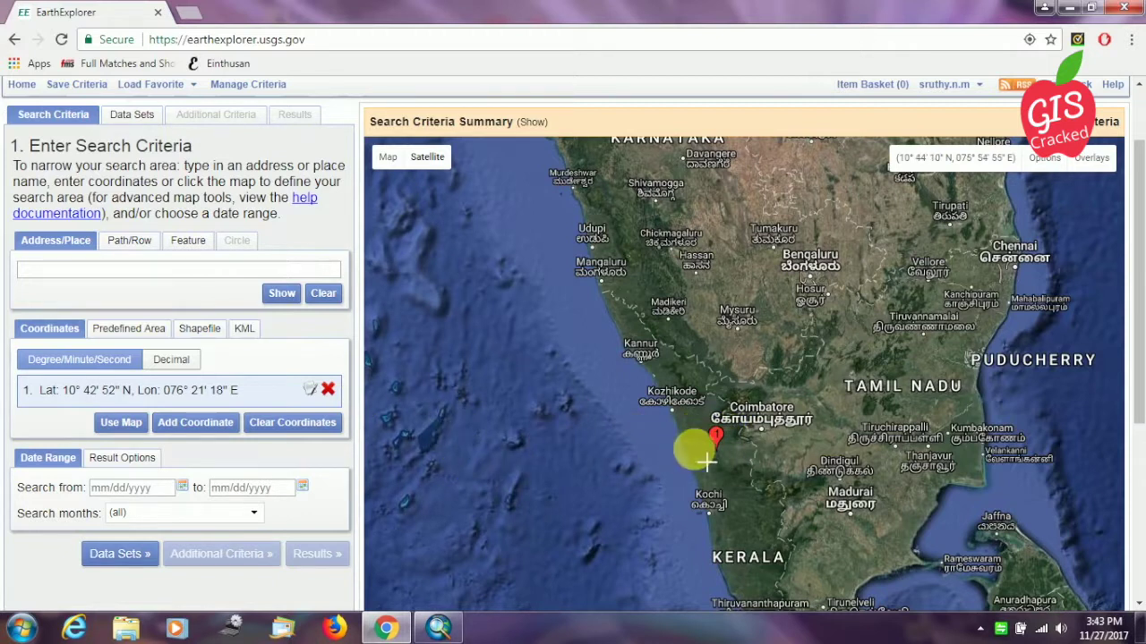
pyautogui.click(723, 376)
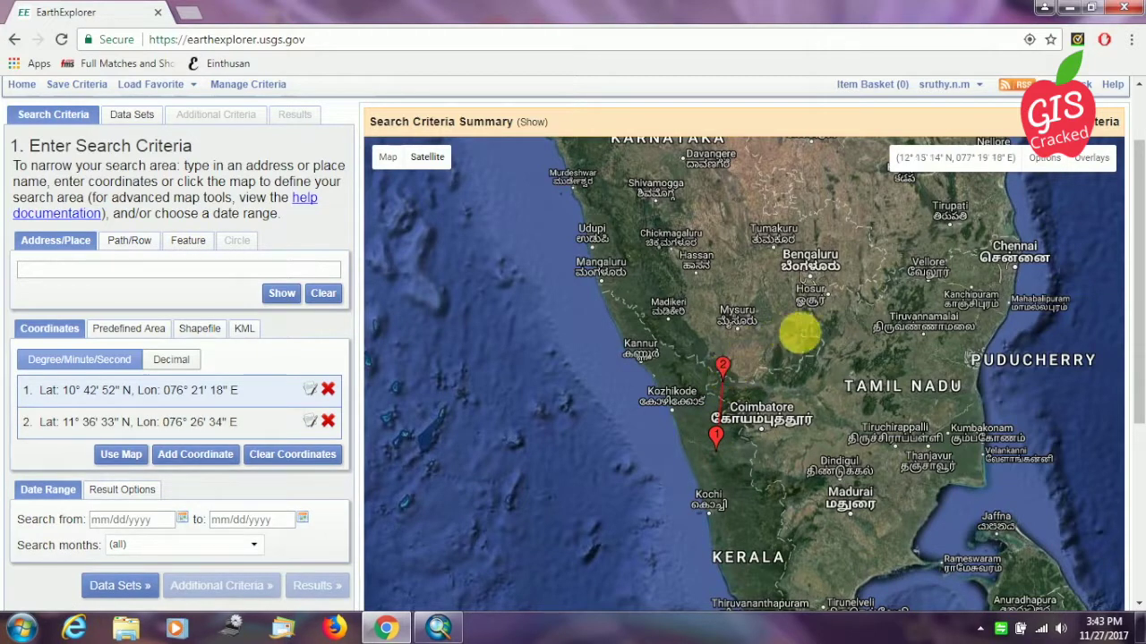
pyautogui.click(790, 324)
pyautogui.click(861, 344)
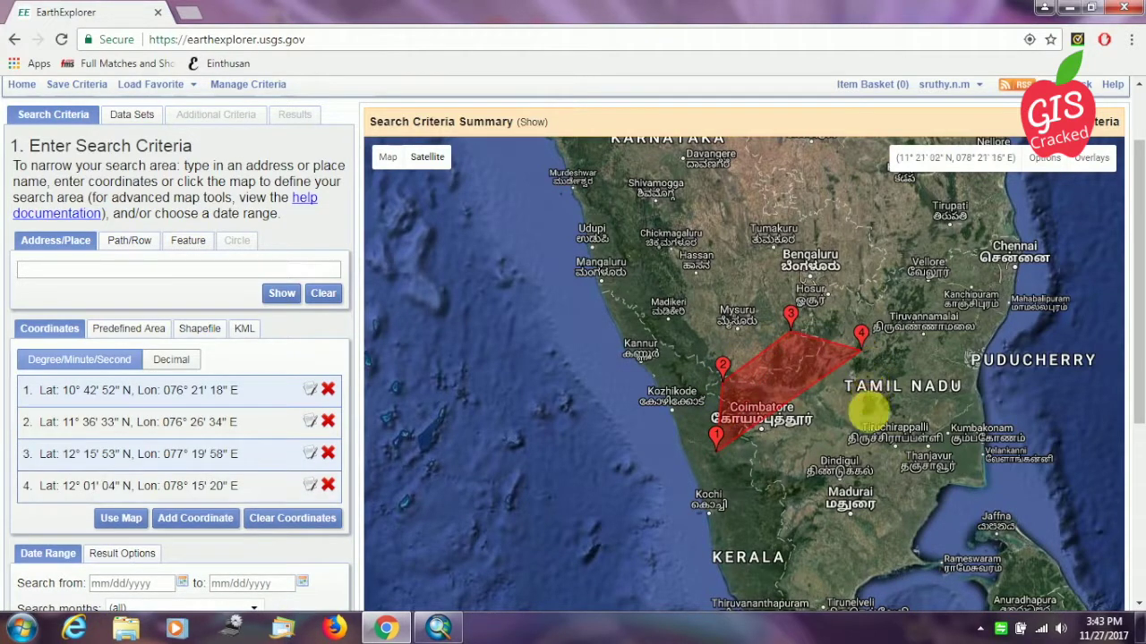
pyautogui.click(868, 400)
pyautogui.click(822, 476)
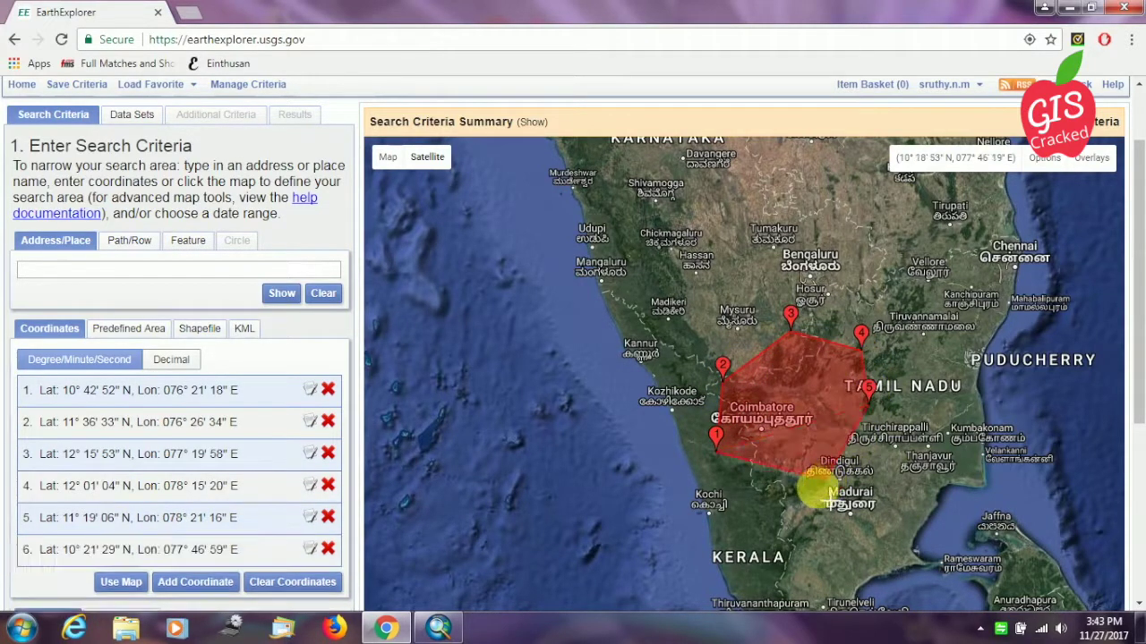
pyautogui.click(772, 499)
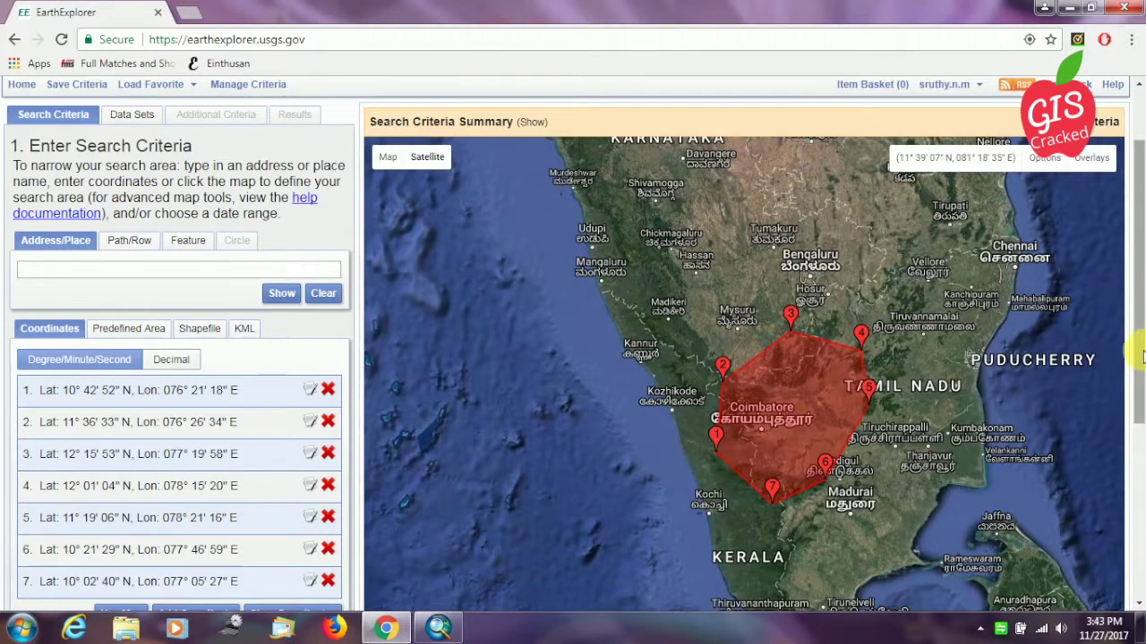
pyautogui.scroll(-1, 1141, 374)
pyautogui.scroll(-1, 1141, 374)
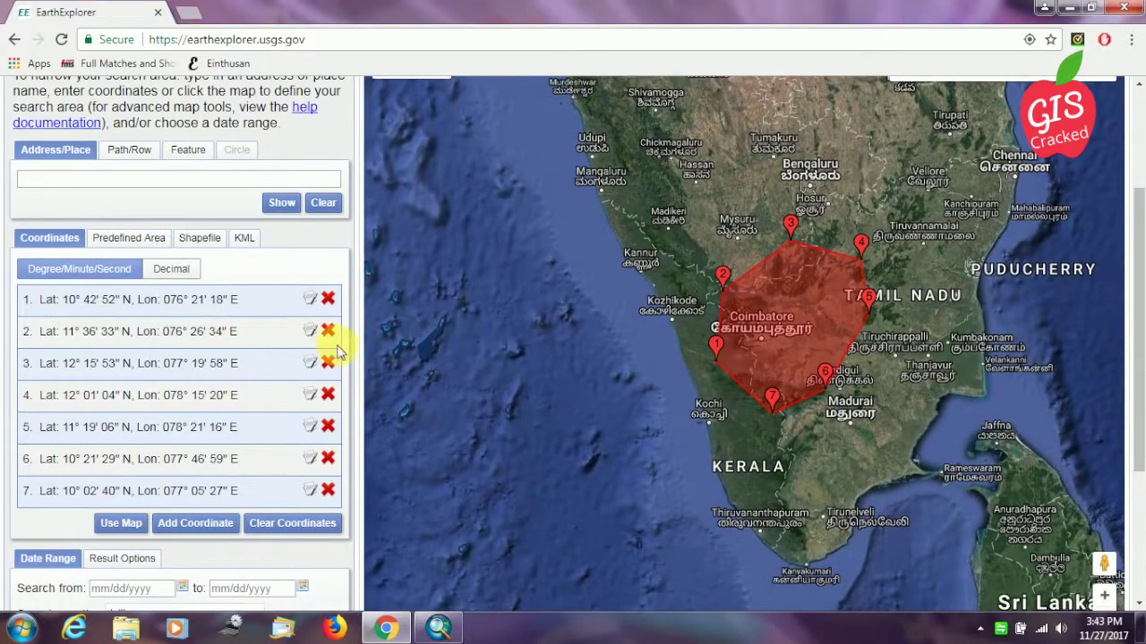
pyautogui.click(328, 330)
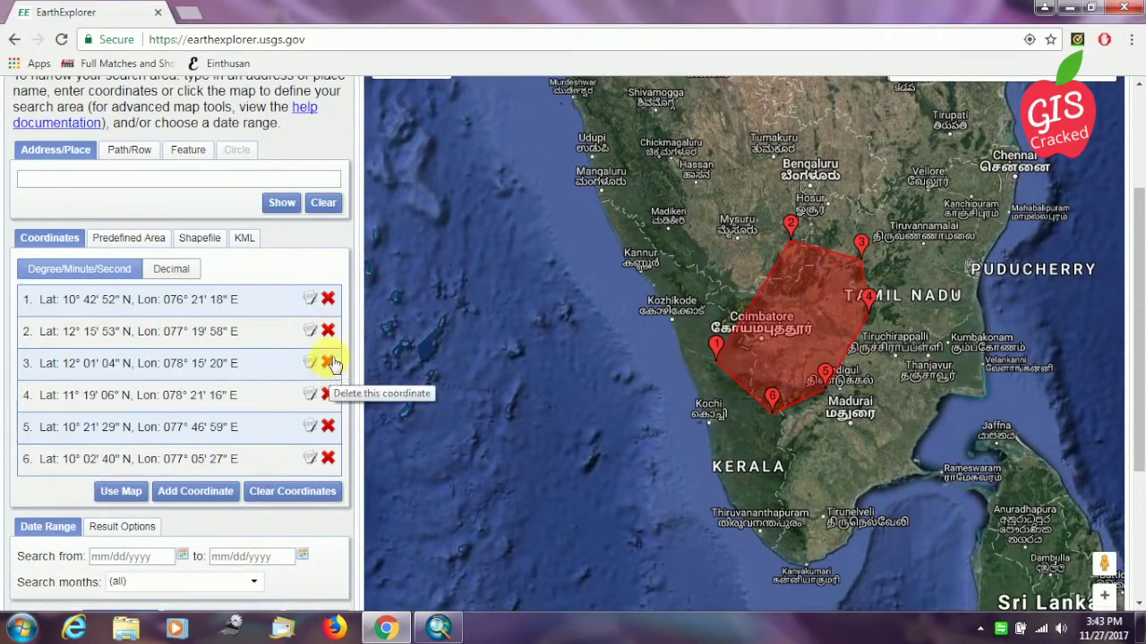
pyautogui.click(328, 332)
pyautogui.click(328, 331)
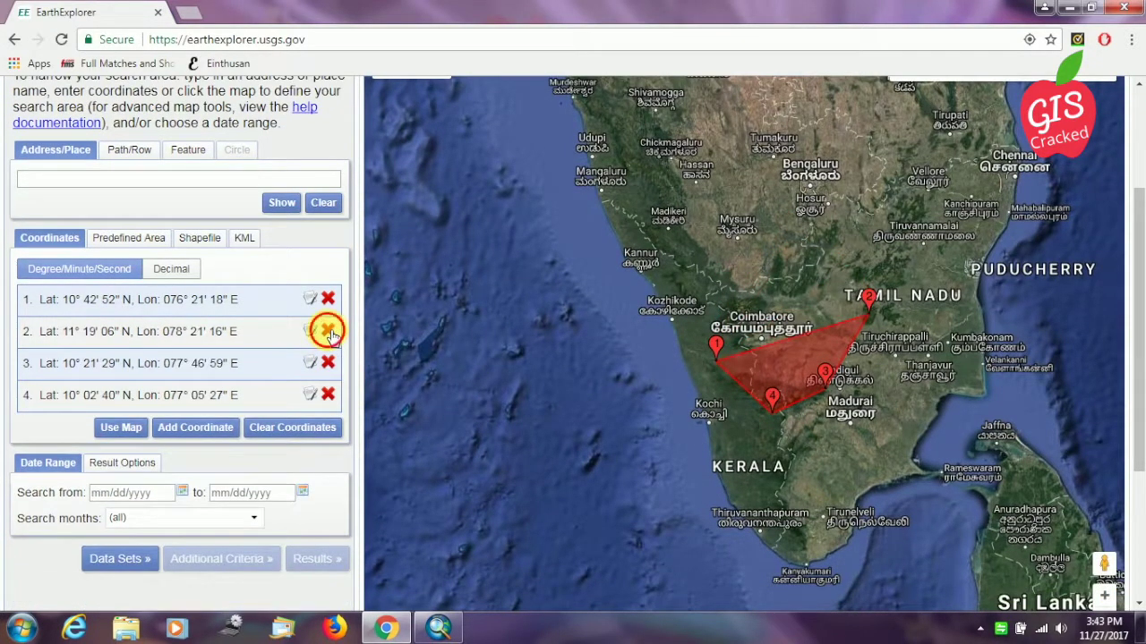
pyautogui.click(328, 331)
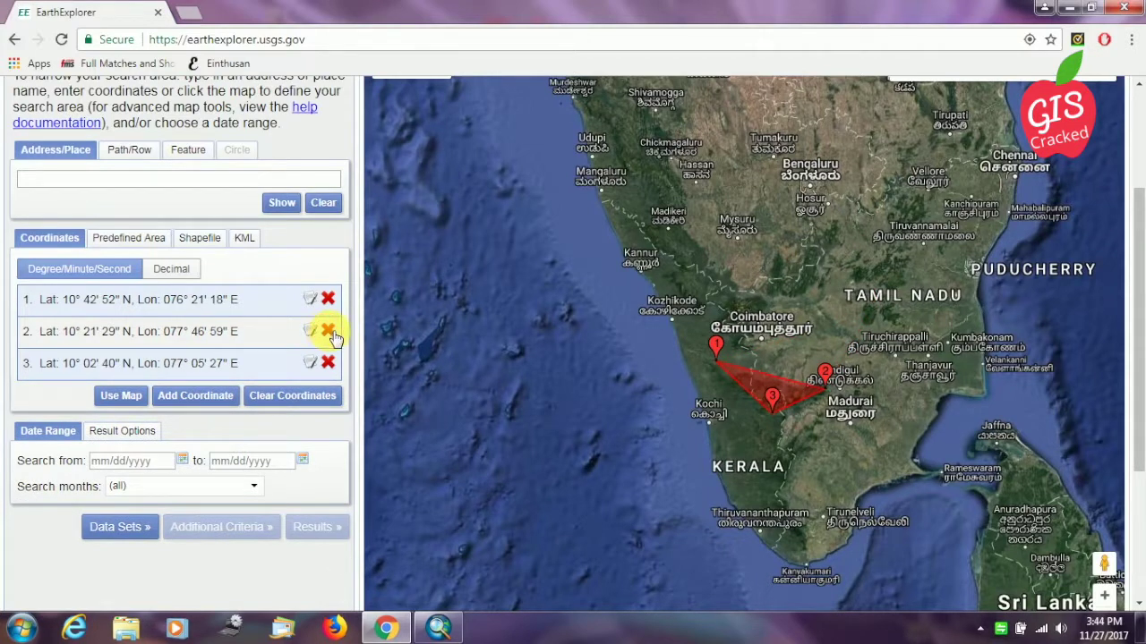
pyautogui.click(328, 331)
pyautogui.click(327, 331)
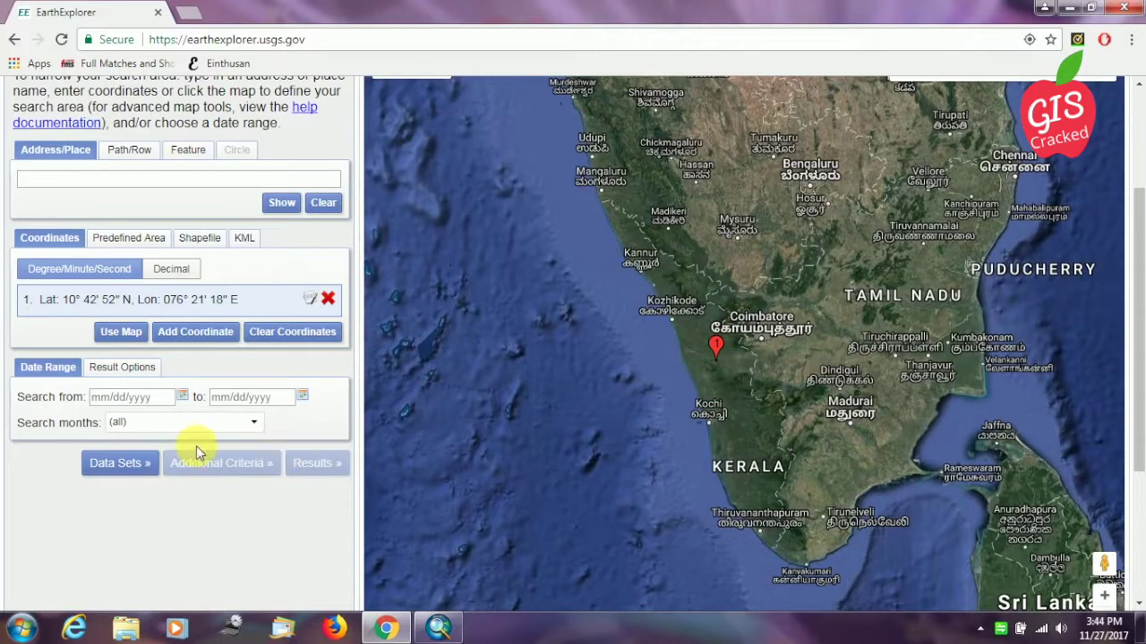
# Step: Set the search start date to 11/22/1999 in the calendar
pyautogui.click(183, 397)
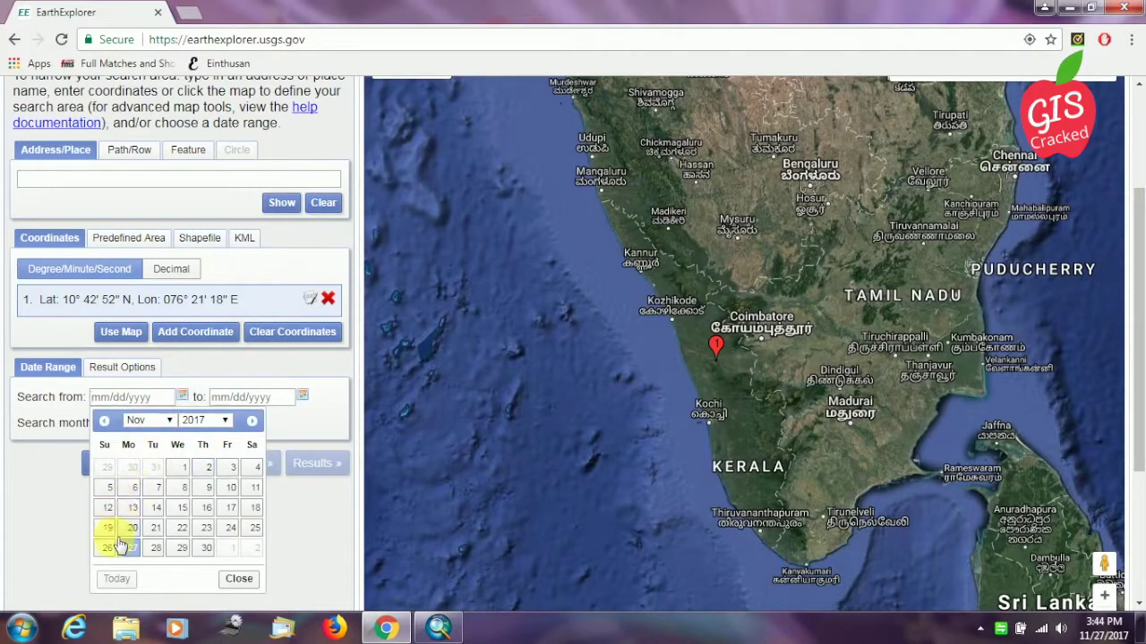
pyautogui.click(223, 422)
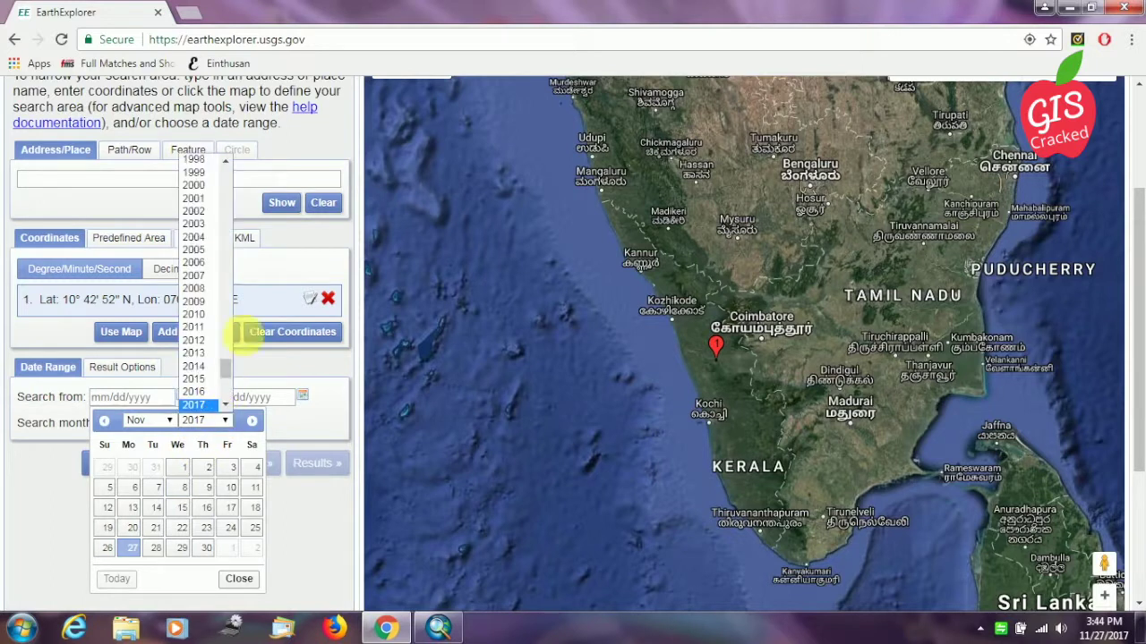
pyautogui.scroll(9, 225, 367)
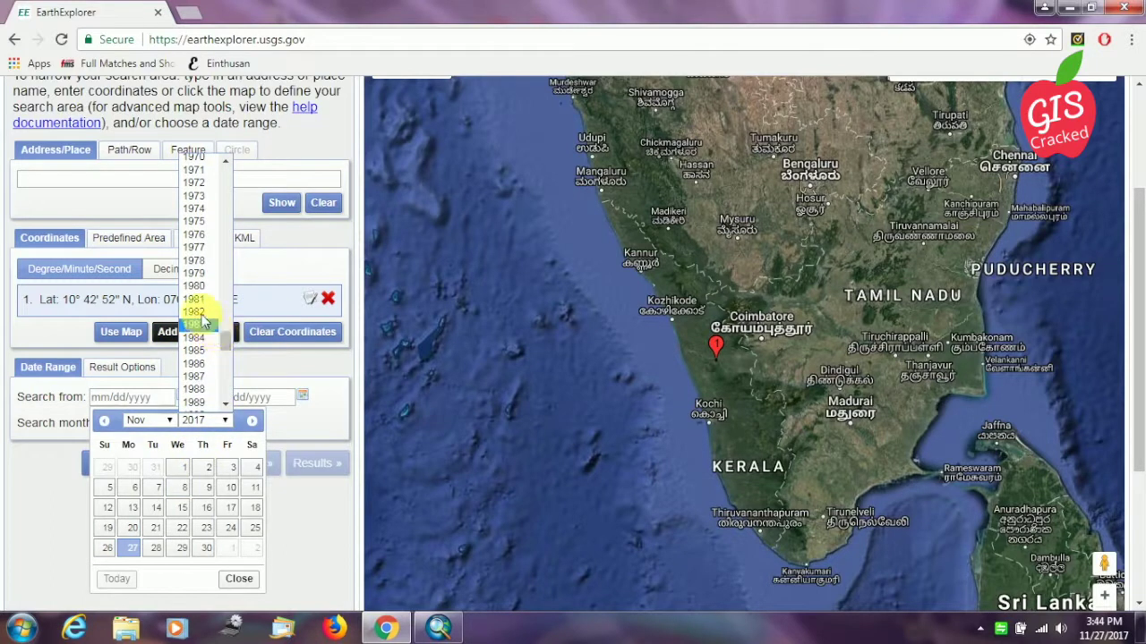
pyautogui.scroll(-4, 229, 342)
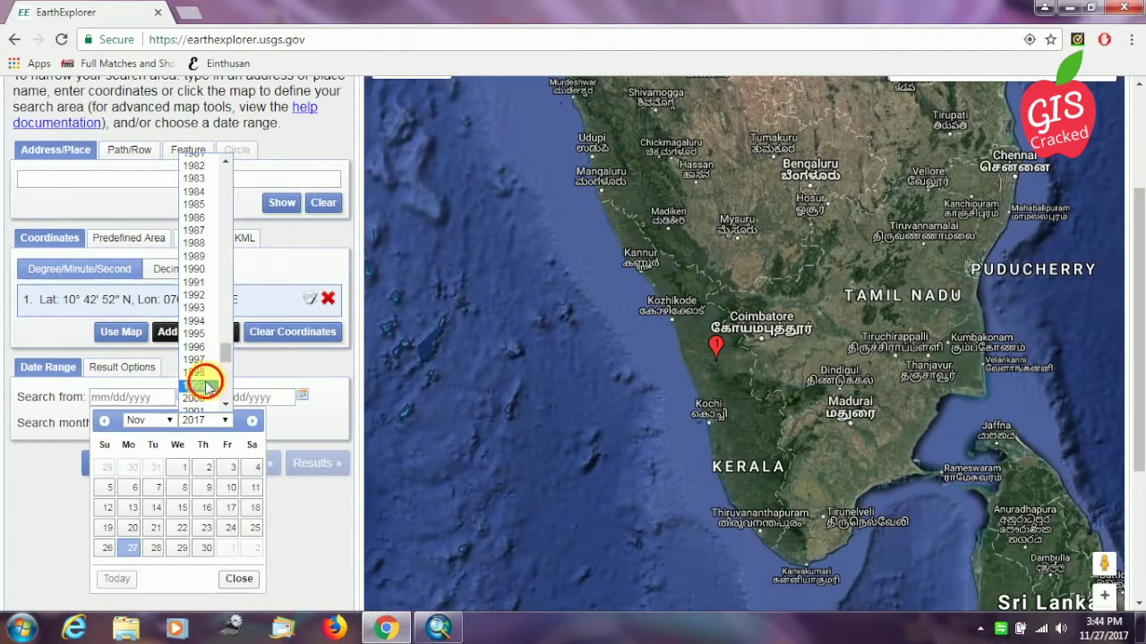
pyautogui.click(206, 385)
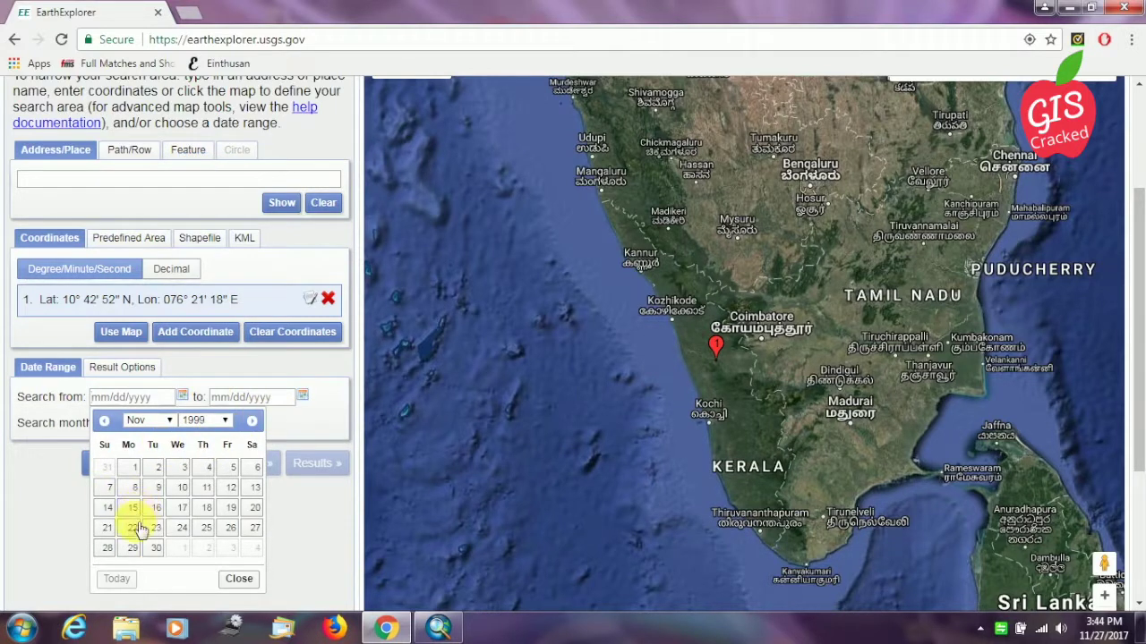
pyautogui.click(132, 528)
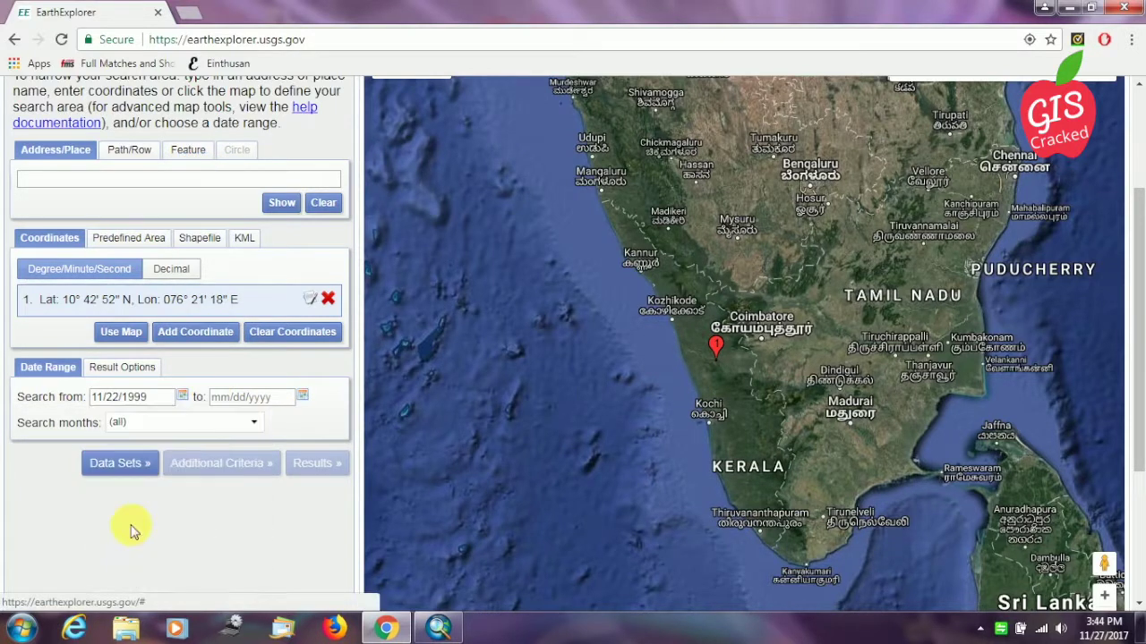
# Step: Set the search end date to 11/17/2015
pyautogui.click(303, 395)
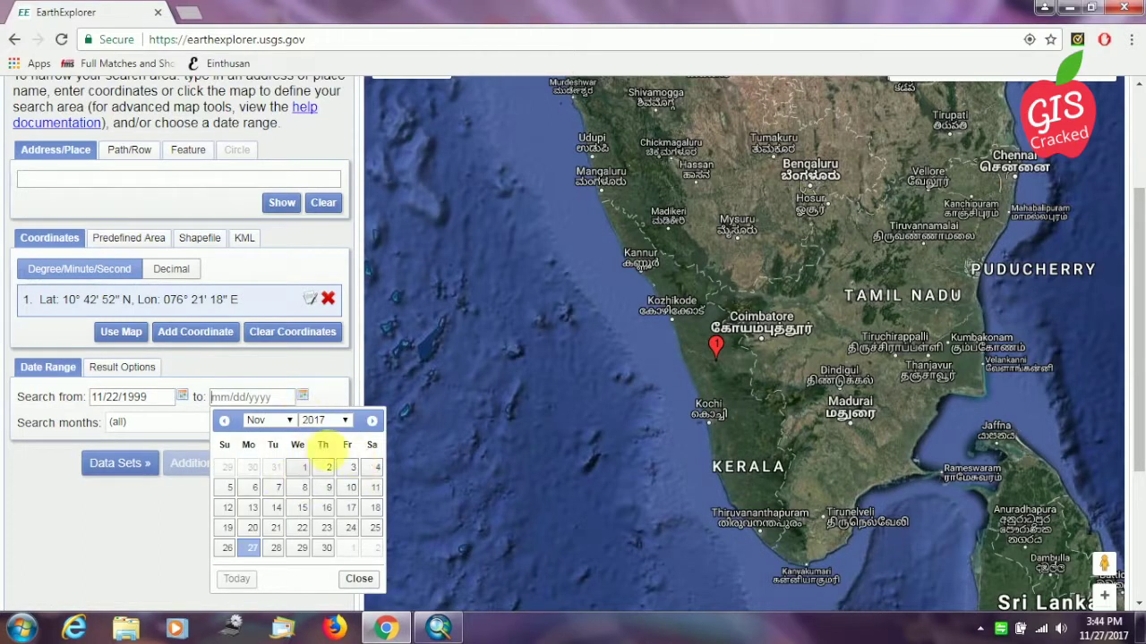
pyautogui.click(324, 419)
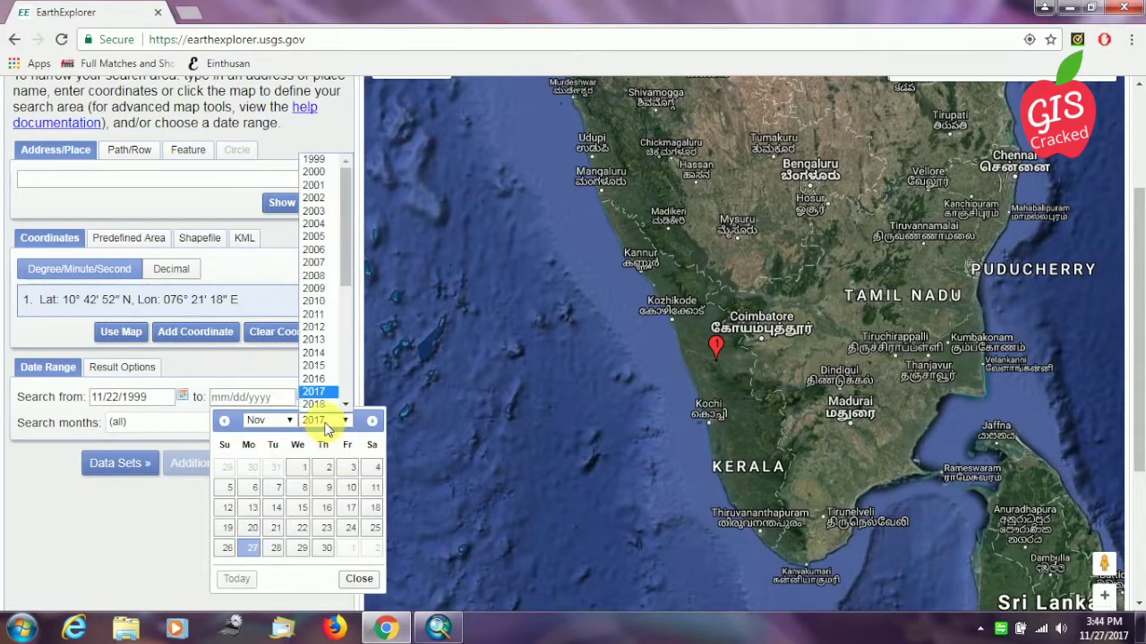
pyautogui.click(315, 366)
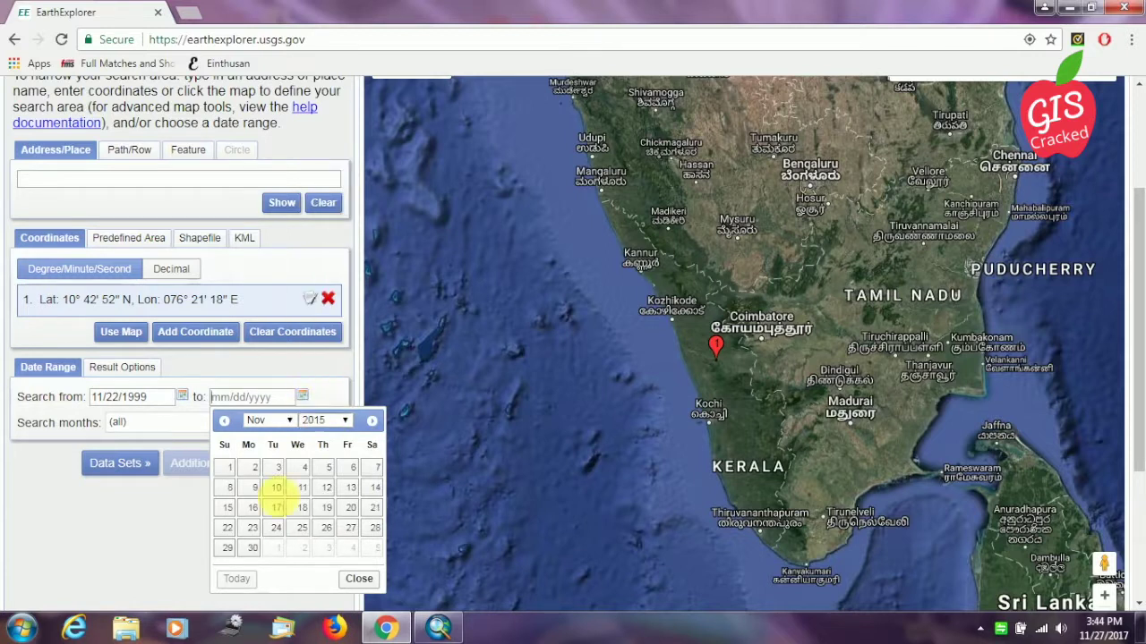
pyautogui.click(275, 508)
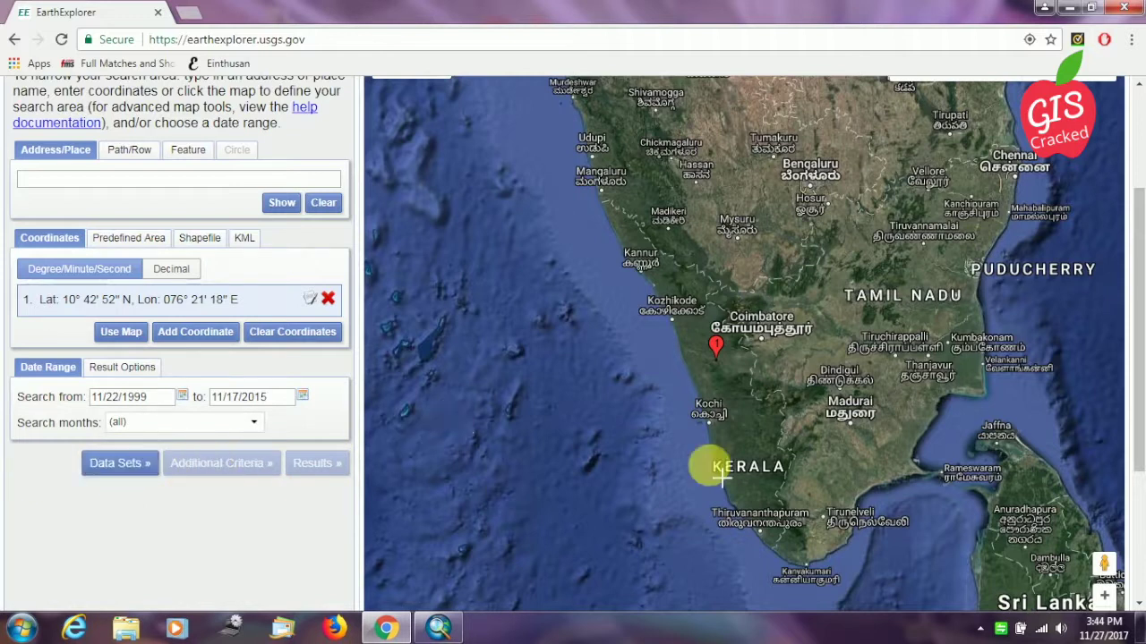
pyautogui.scroll(2, 1141, 358)
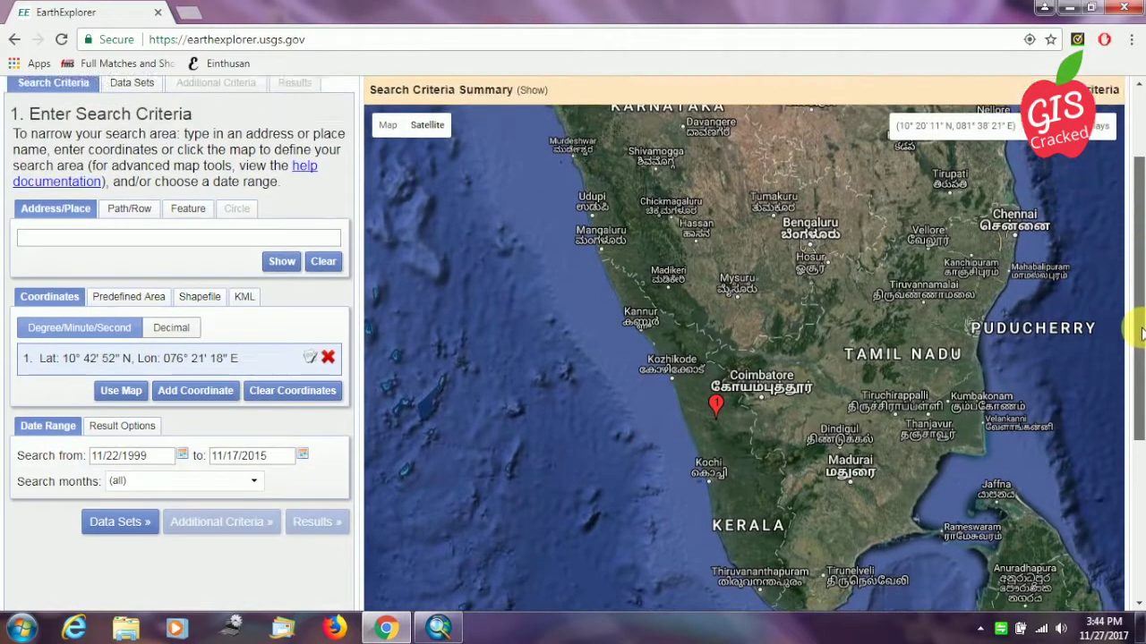
# Step: On the Data Sets tab, check ASTER GLOBAL DEM under Digital Elevation and accept its data terms
pyautogui.scroll(3, 1141, 333)
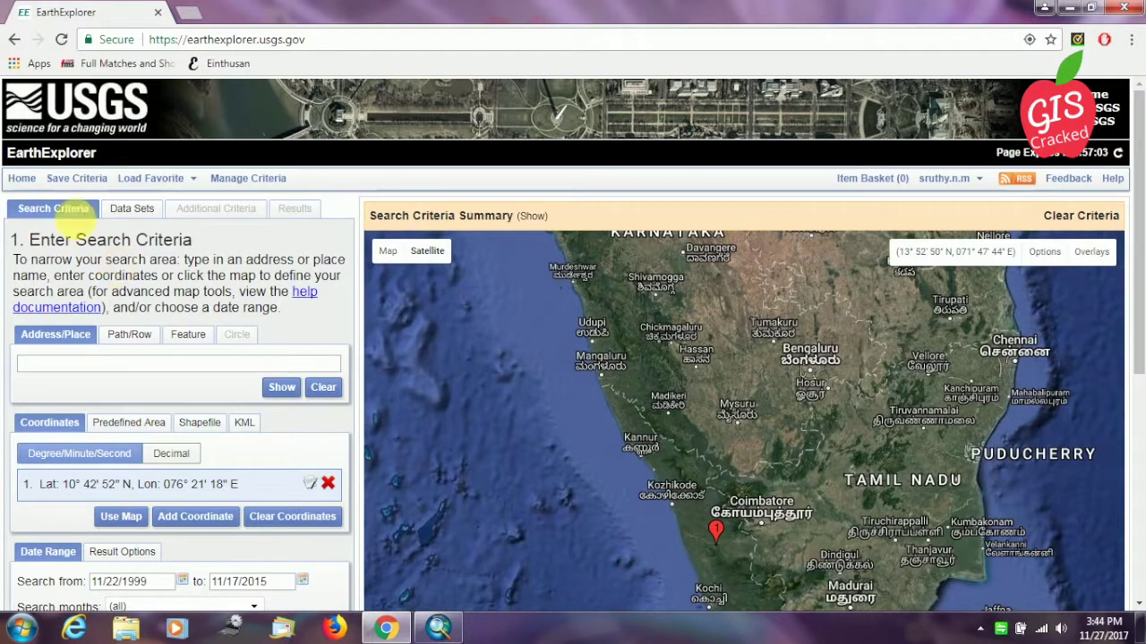
pyautogui.click(137, 212)
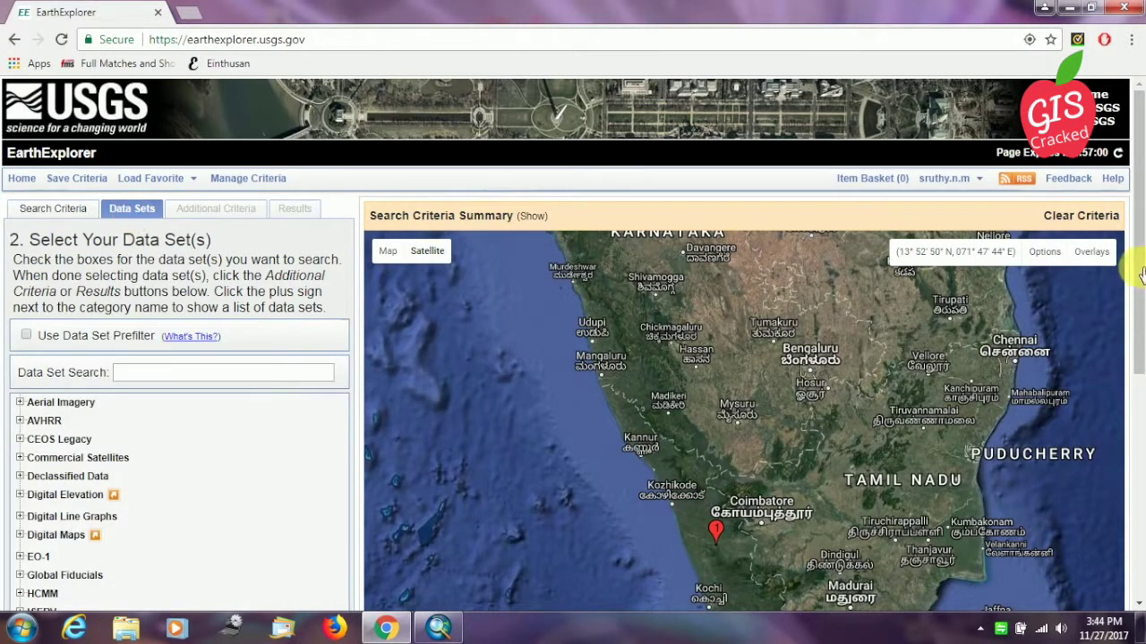
pyautogui.moveTo(1133, 278); pyautogui.dragTo(1141, 360)
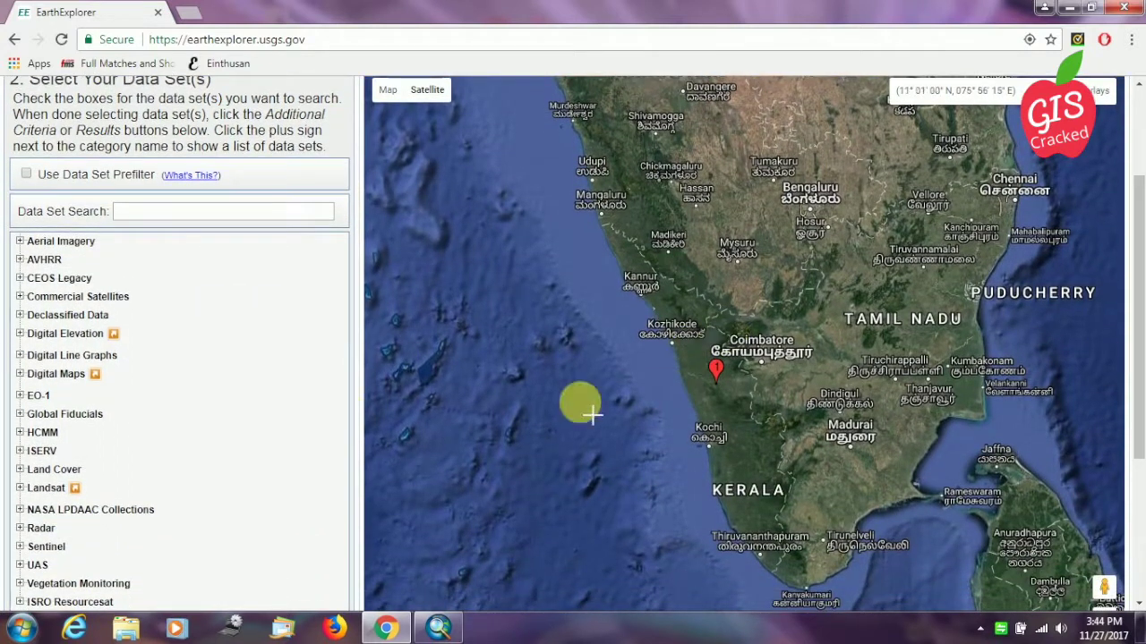
pyautogui.moveTo(1139, 256); pyautogui.dragTo(1141, 272)
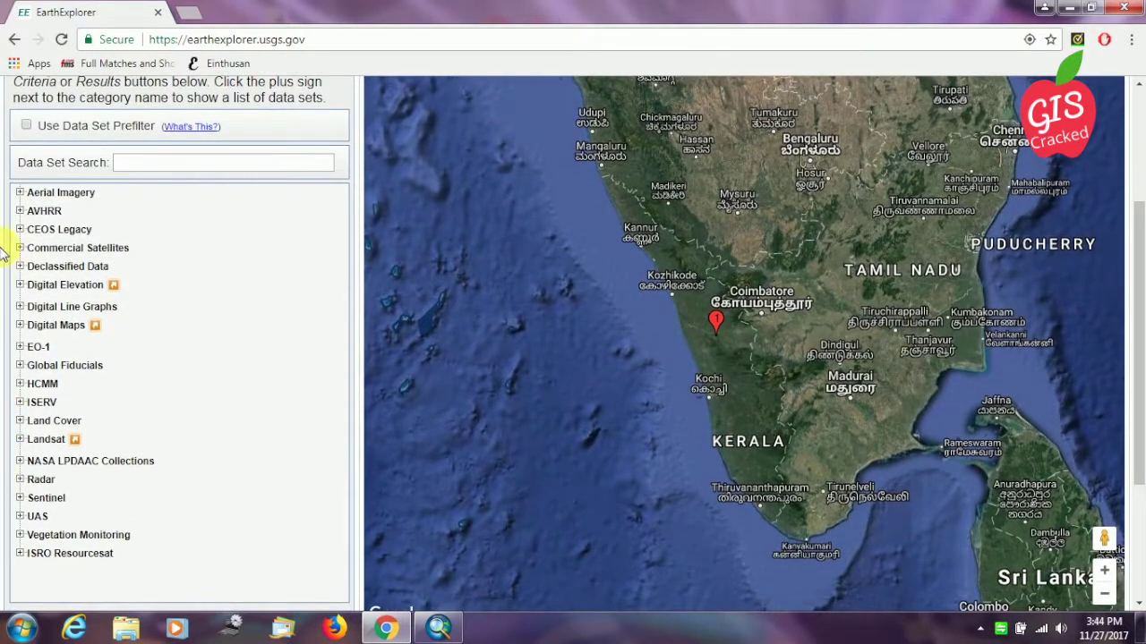
pyautogui.click(20, 285)
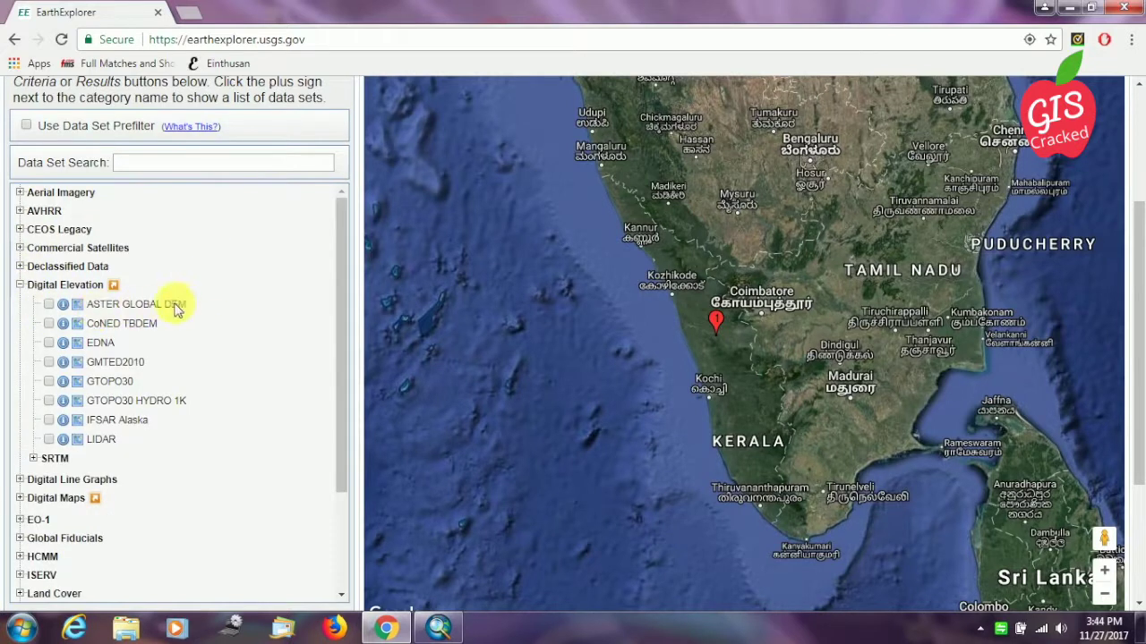
pyautogui.click(50, 304)
pyautogui.click(49, 305)
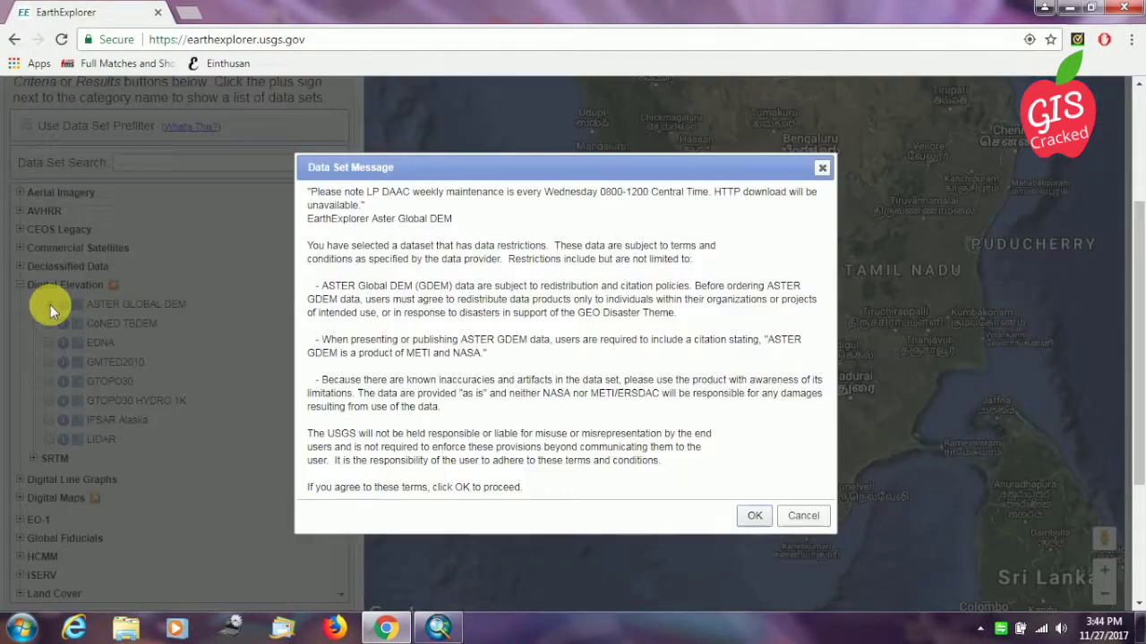
pyautogui.click(757, 517)
# Step: Expand the Landsat datasets and their Collection 1 Level-1 group
pyautogui.moveTo(1134, 384); pyautogui.dragTo(1137, 405)
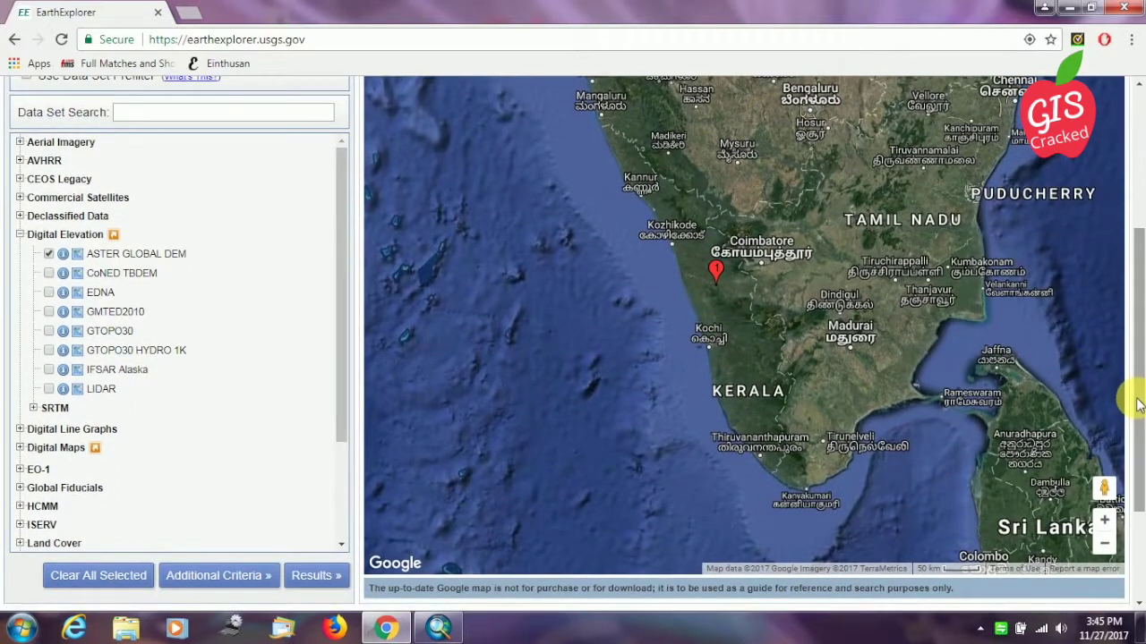
pyautogui.moveTo(1139, 405); pyautogui.dragTo(1138, 415)
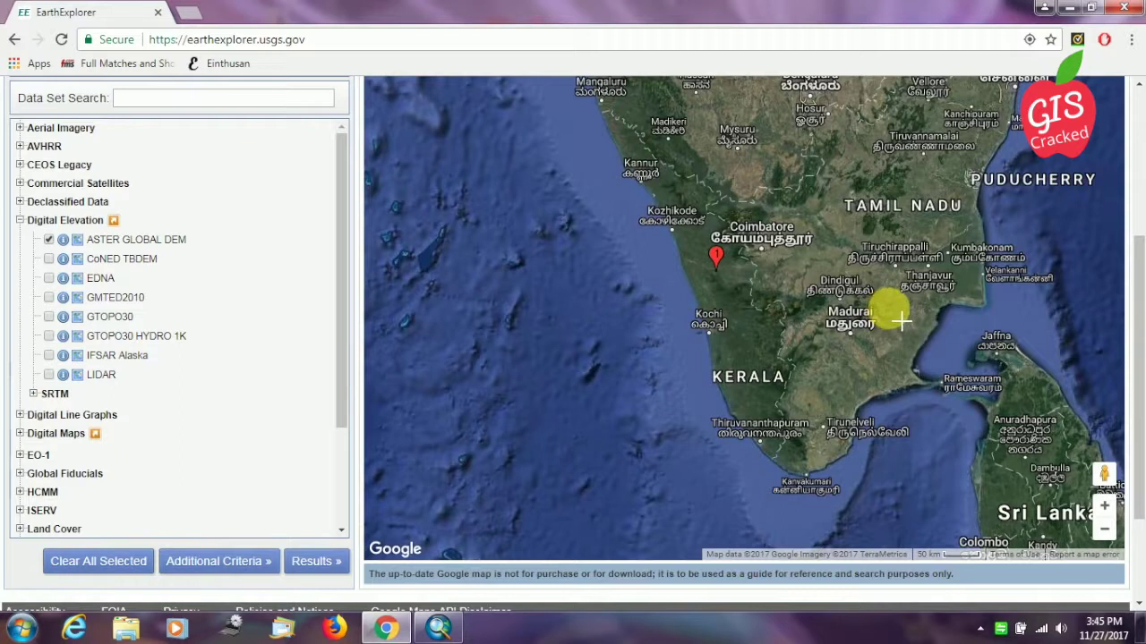
pyautogui.moveTo(342, 320); pyautogui.dragTo(128, 403)
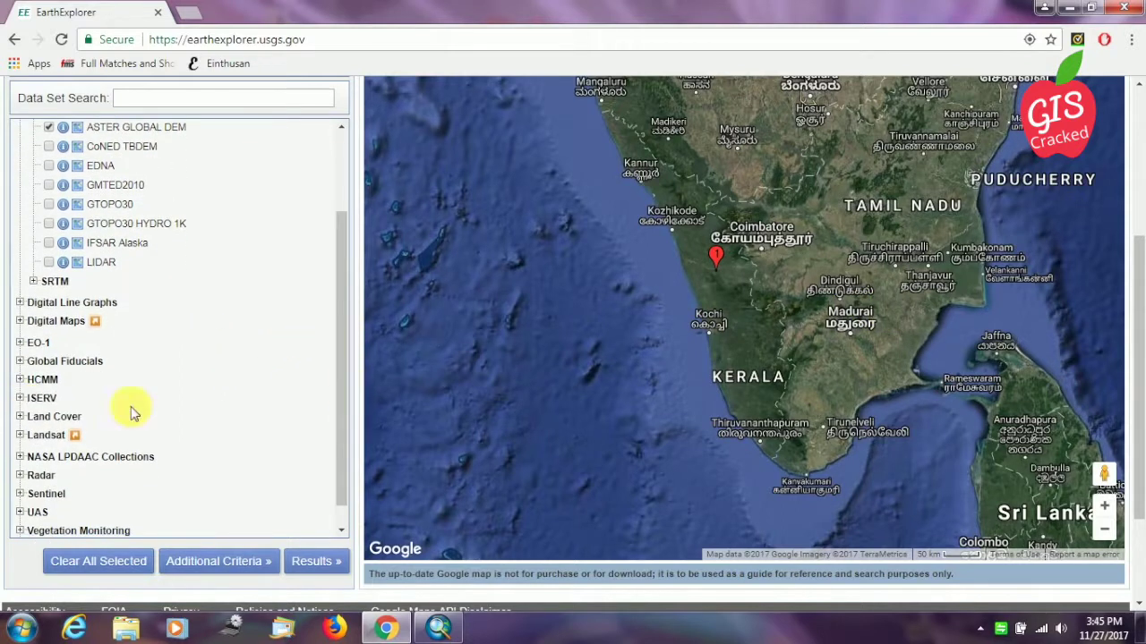
pyautogui.click(20, 435)
pyautogui.moveTo(342, 390); pyautogui.dragTo(346, 455)
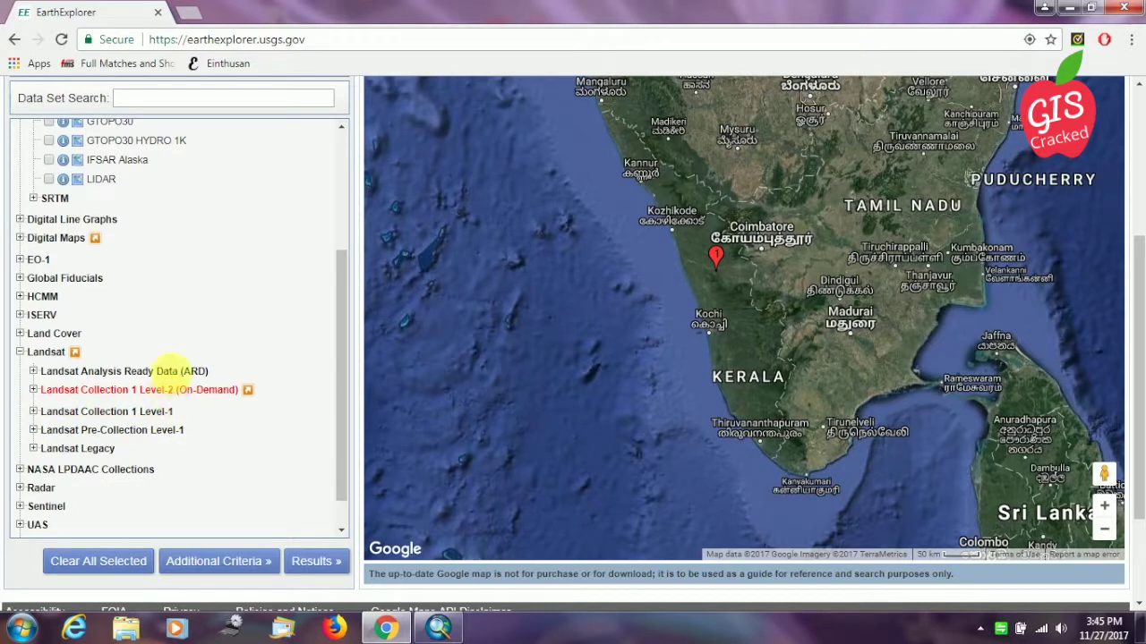
pyautogui.moveTo(340, 371); pyautogui.dragTo(344, 384)
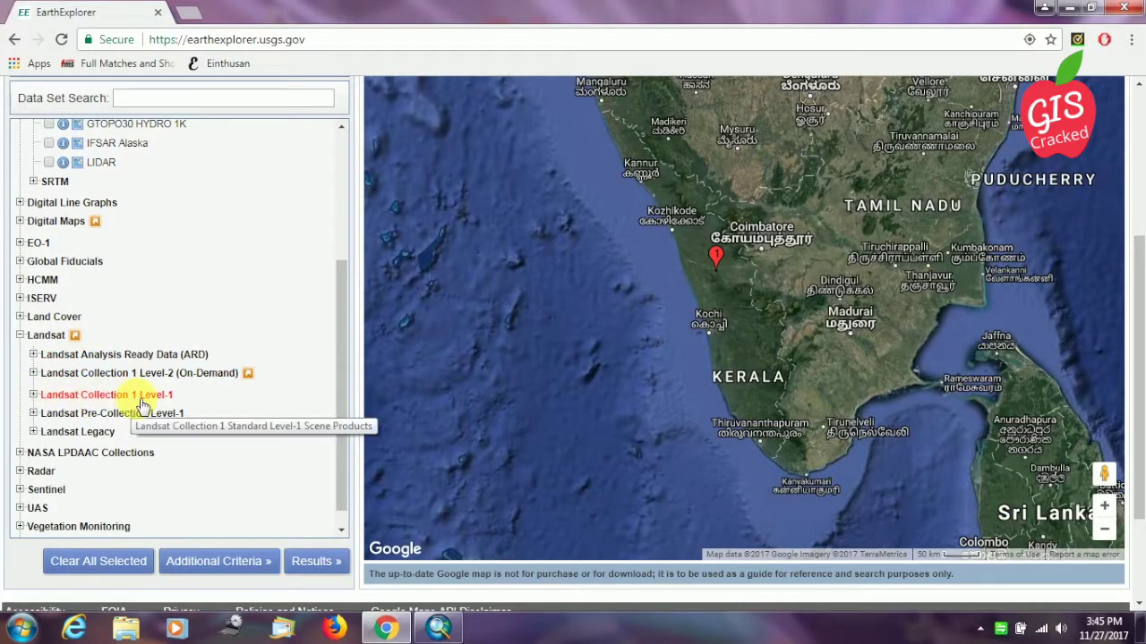
pyautogui.click(34, 395)
# Step: Check Landsat 8 OLI/TIRS C1 Level-1 as the second dataset to search
pyautogui.moveTo(342, 391); pyautogui.dragTo(264, 418)
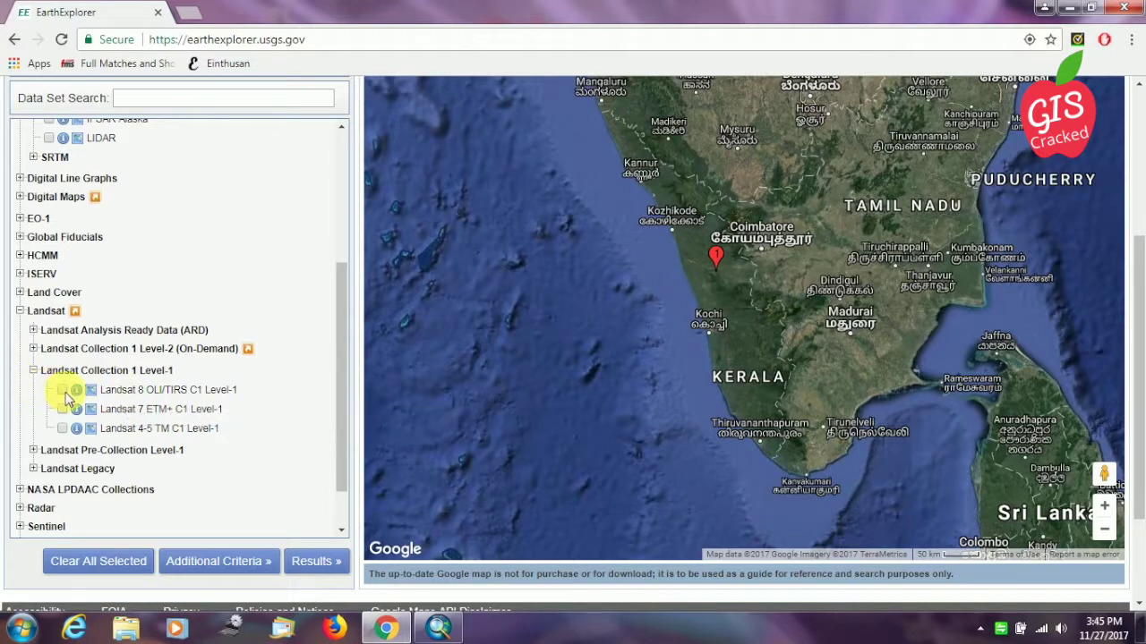
pyautogui.moveTo(343, 432); pyautogui.dragTo(331, 217)
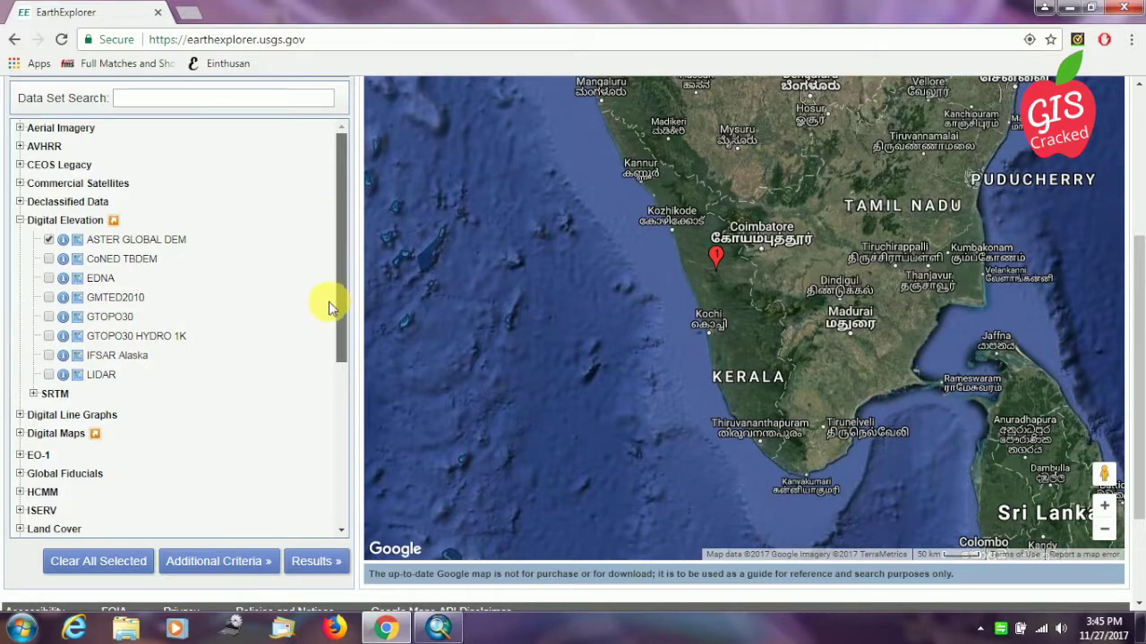
pyautogui.scroll(-4, 329, 307)
pyautogui.moveTo(346, 335); pyautogui.dragTo(327, 370)
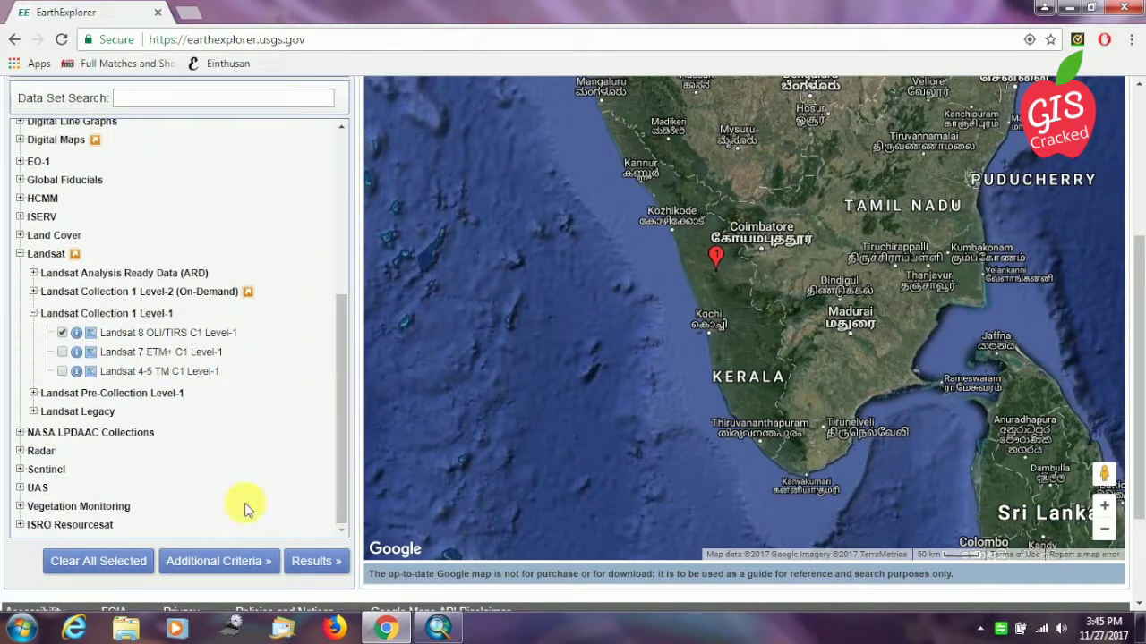
pyautogui.moveTo(343, 348); pyautogui.dragTo(333, 187)
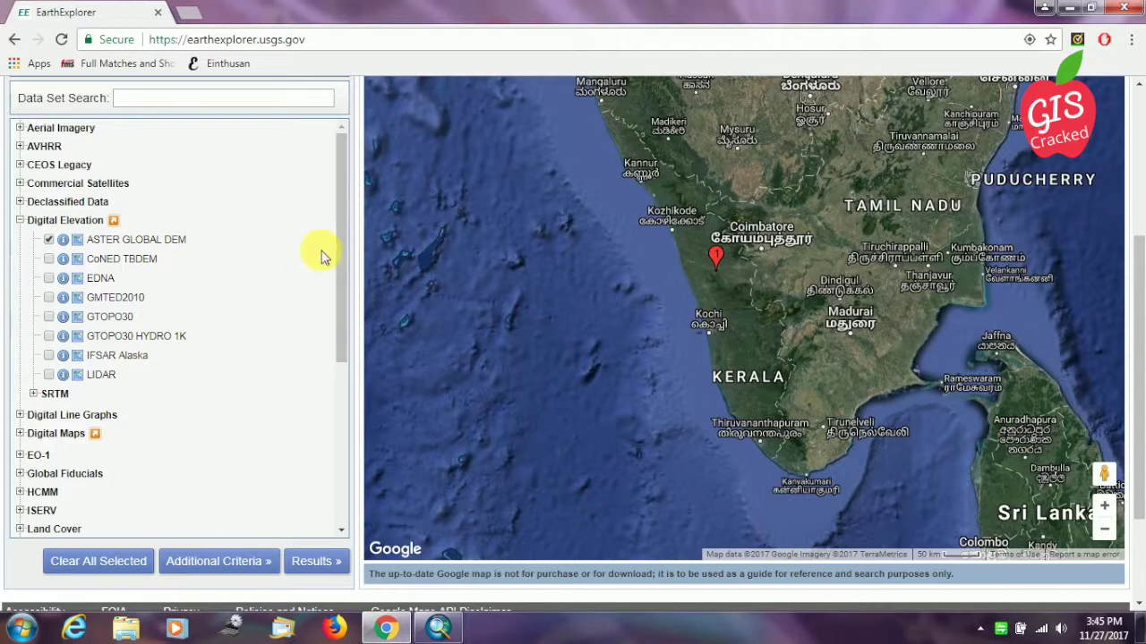
pyautogui.moveTo(339, 236); pyautogui.dragTo(328, 163)
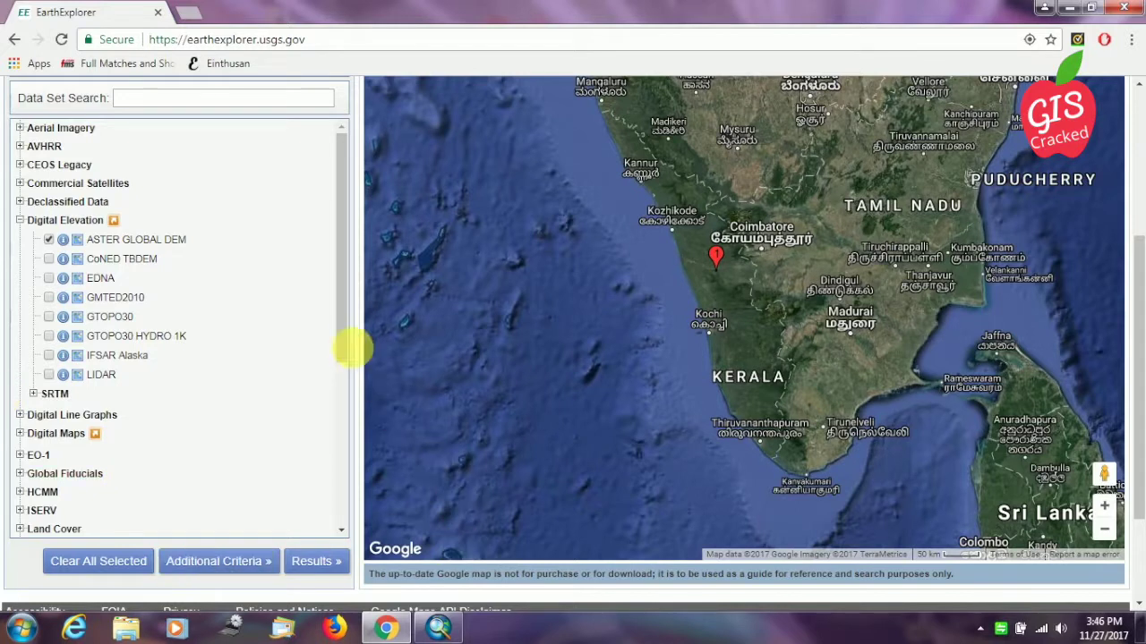
pyautogui.scroll(-1, 296, 309)
pyautogui.moveTo(345, 305); pyautogui.dragTo(322, 434)
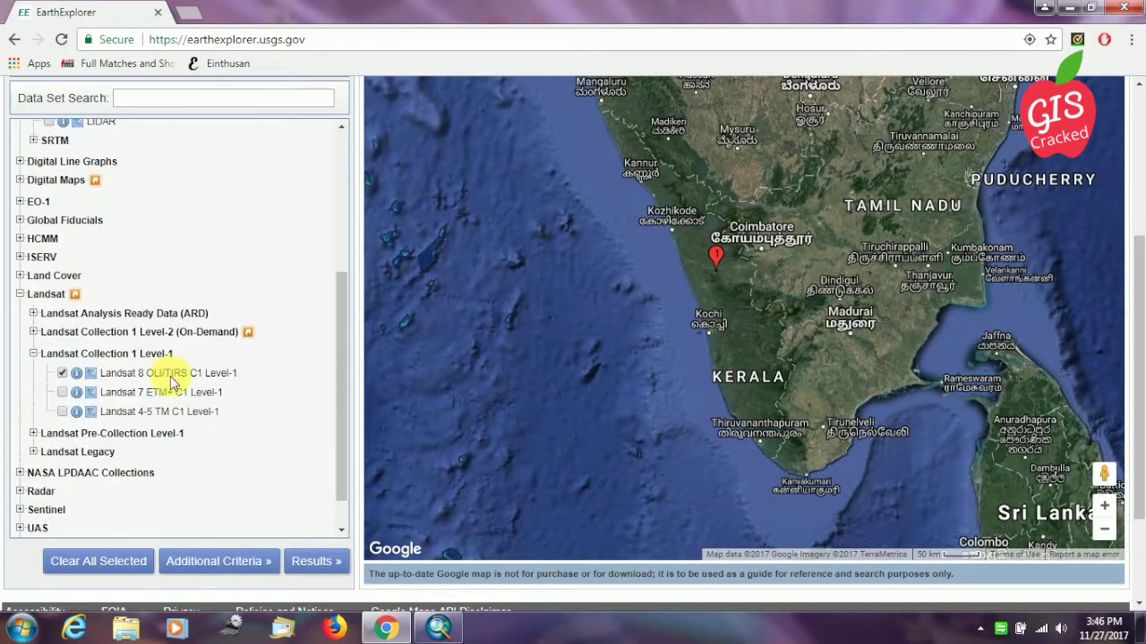
# Step: Run the search and open Download Options for the 17-OCT-11 ASTER GLOBAL DEM scene
pyautogui.click(313, 561)
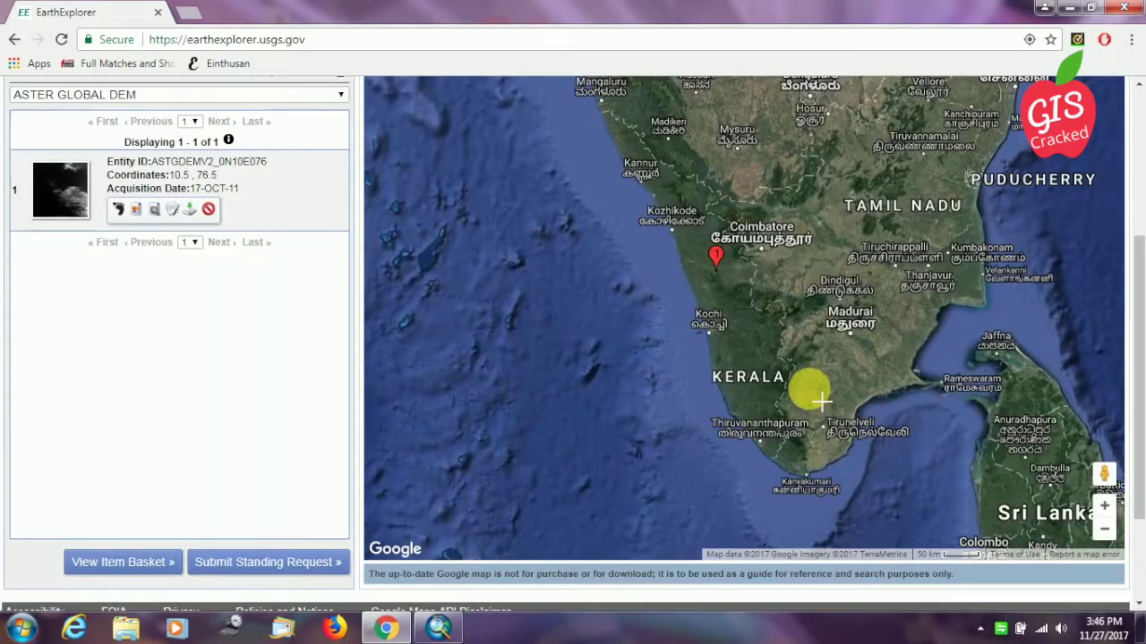
pyautogui.moveTo(1140, 358); pyautogui.dragTo(1141, 296)
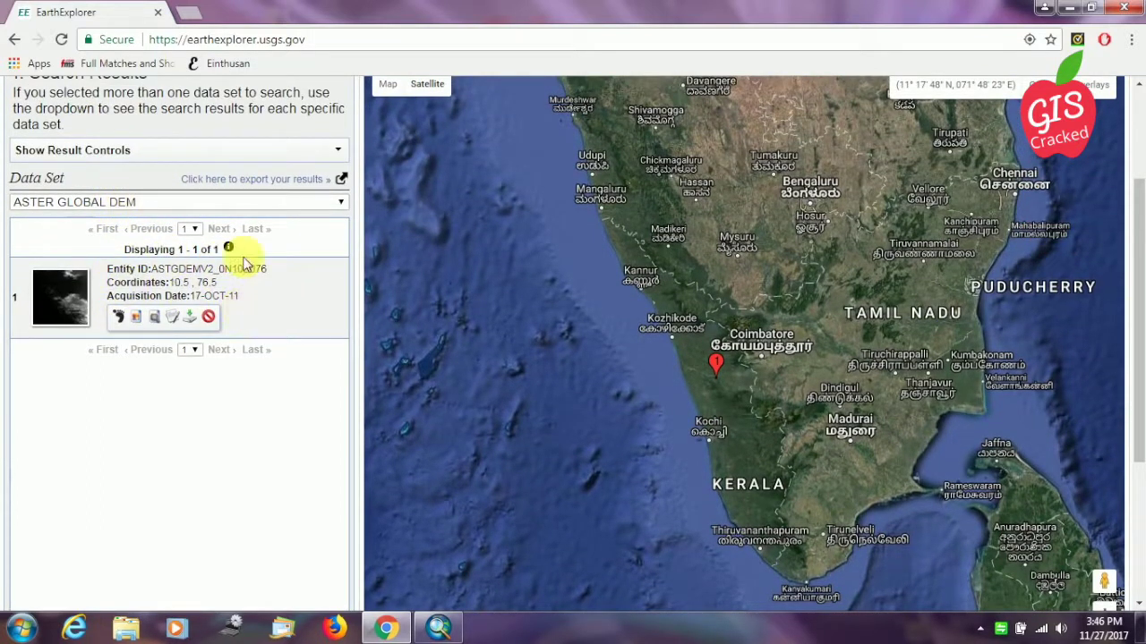
pyautogui.click(190, 317)
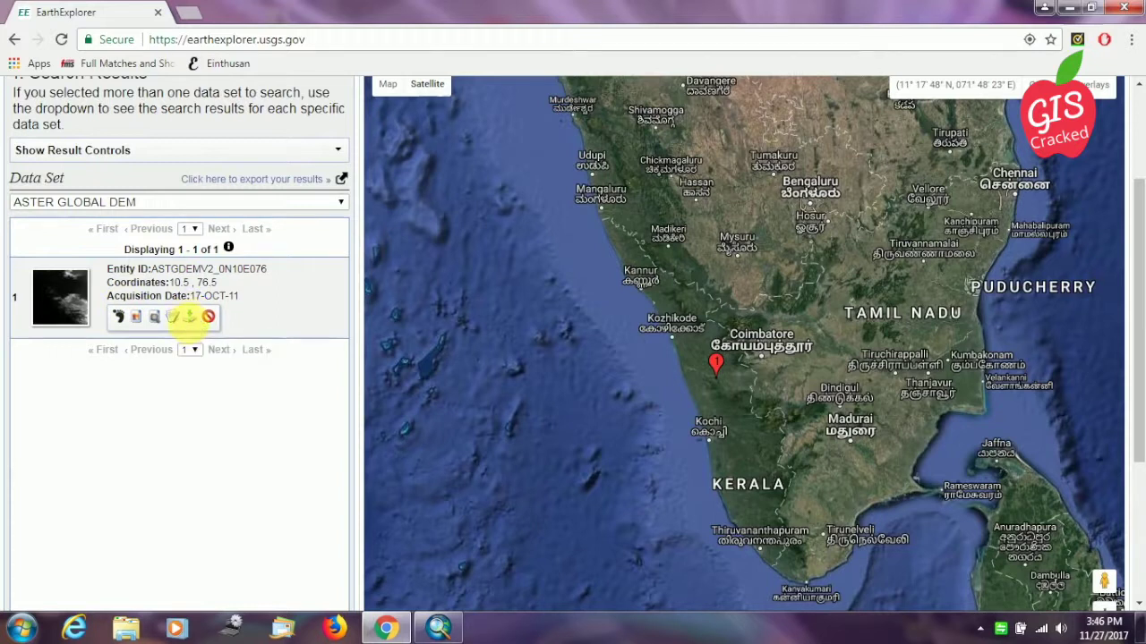
pyautogui.click(190, 319)
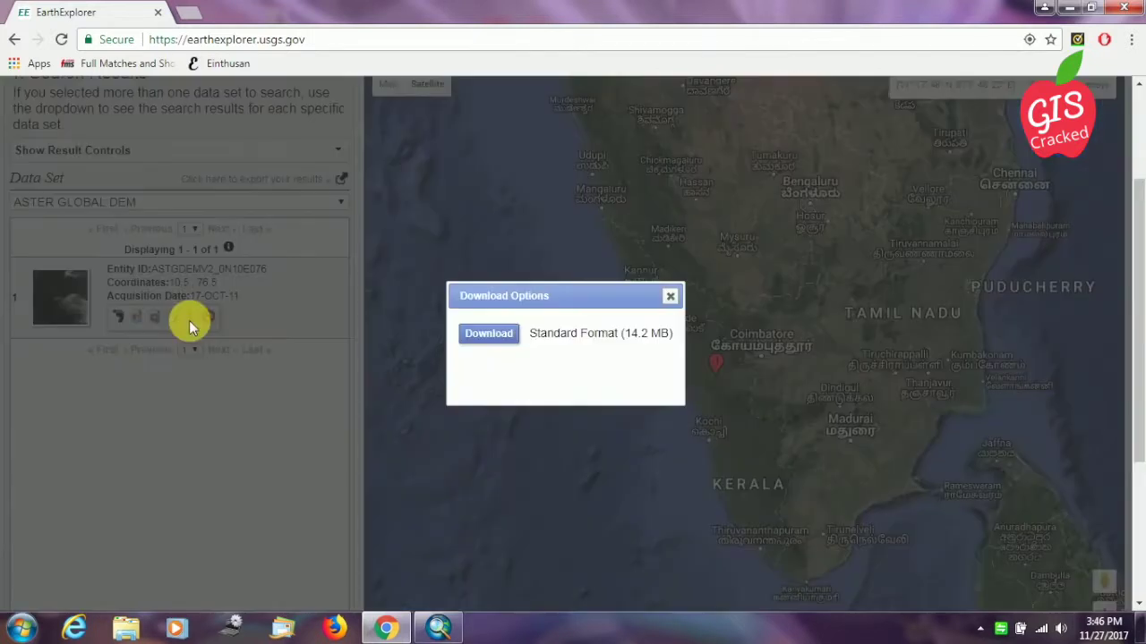
# Step: Download the Standard Format (14.2 MB) tile, accept the ASTER GDEM licence, and return to the results
pyautogui.click(499, 342)
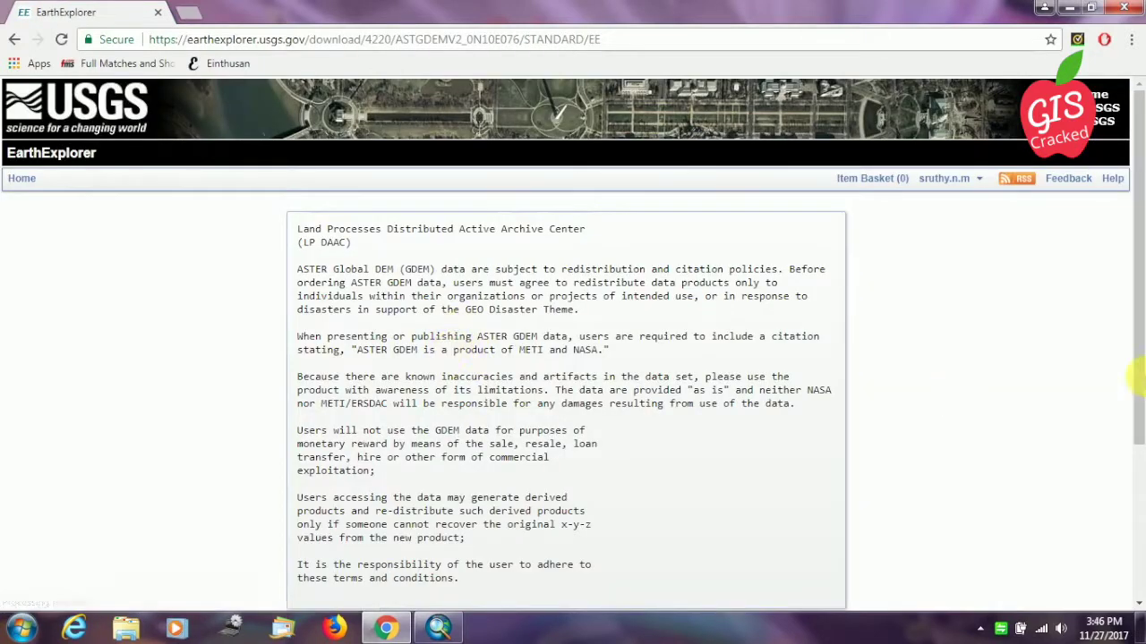
pyautogui.scroll(-2, 1138, 333)
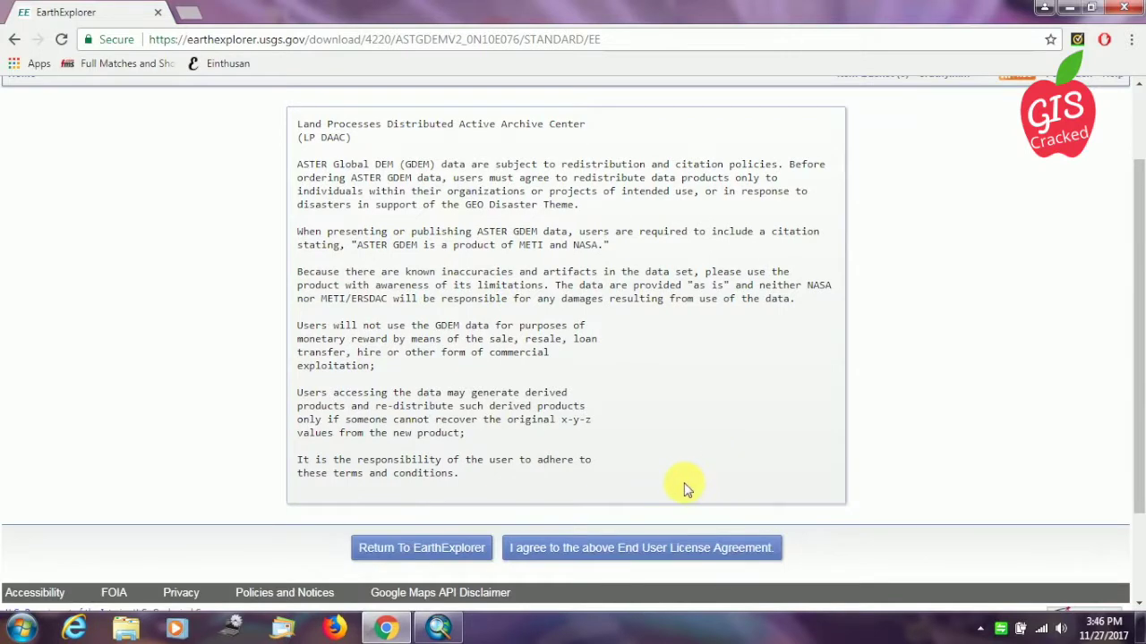
pyautogui.click(539, 548)
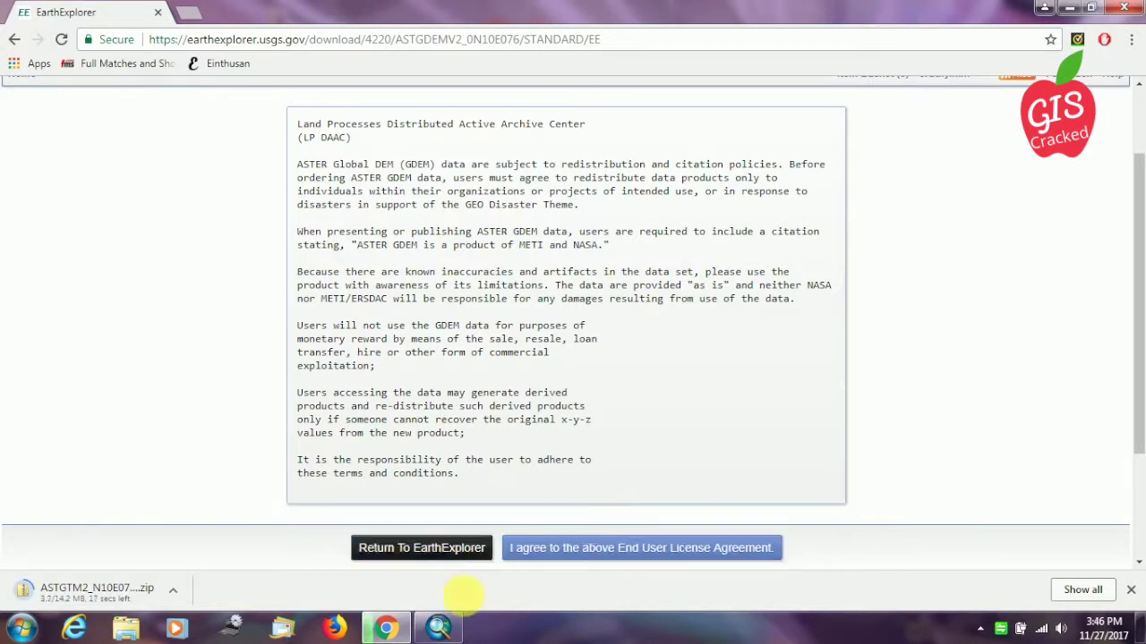
pyautogui.click(416, 549)
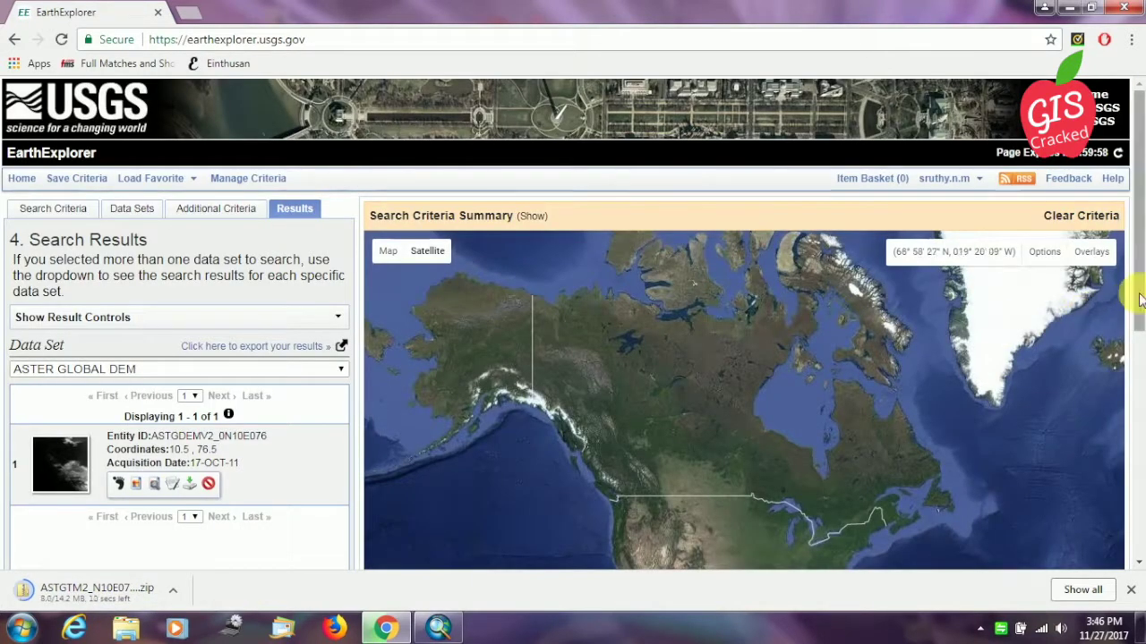
# Step: Switch the results Data Set to Landsat 8 OLI/TIRS C1 Level-1, showing 54 scenes
pyautogui.moveTo(1140, 301); pyautogui.dragTo(1140, 341)
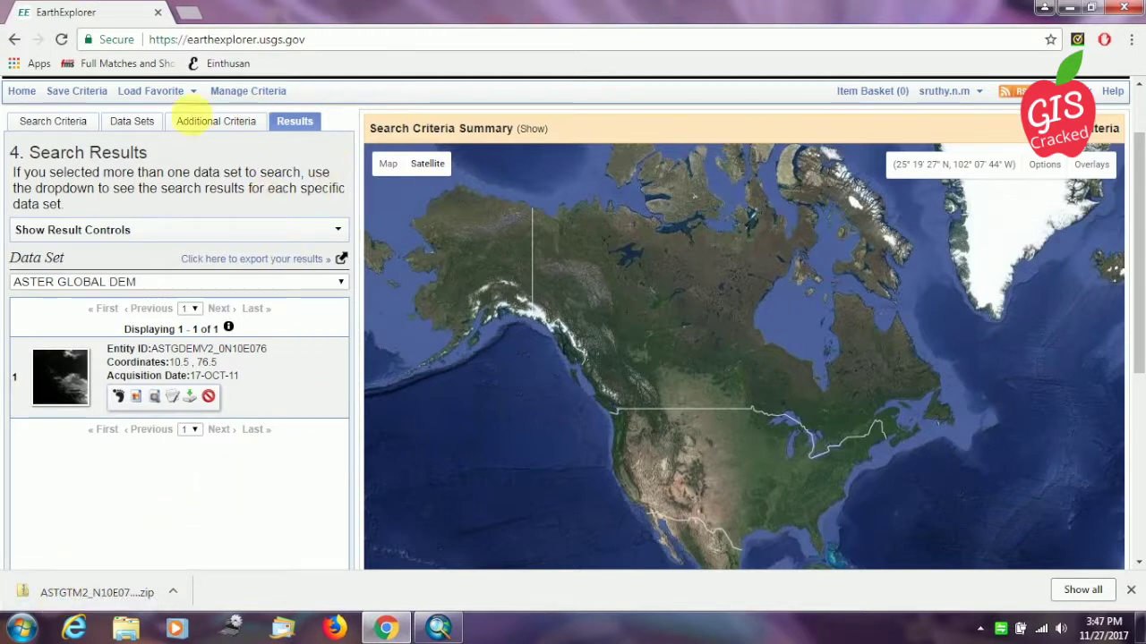
pyautogui.click(318, 282)
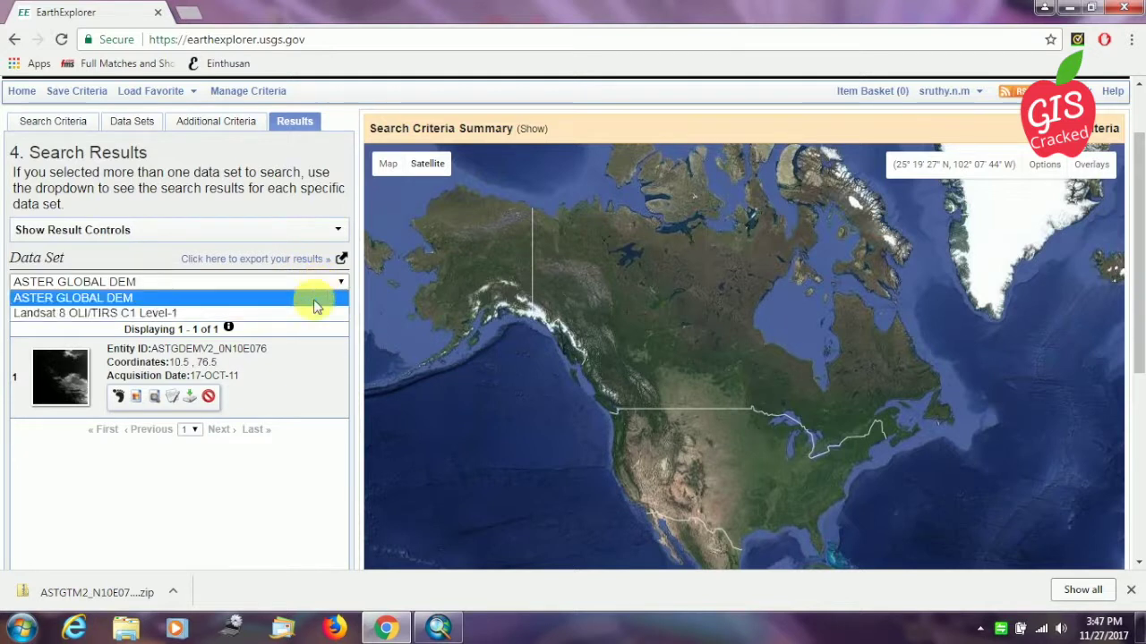
pyautogui.click(308, 312)
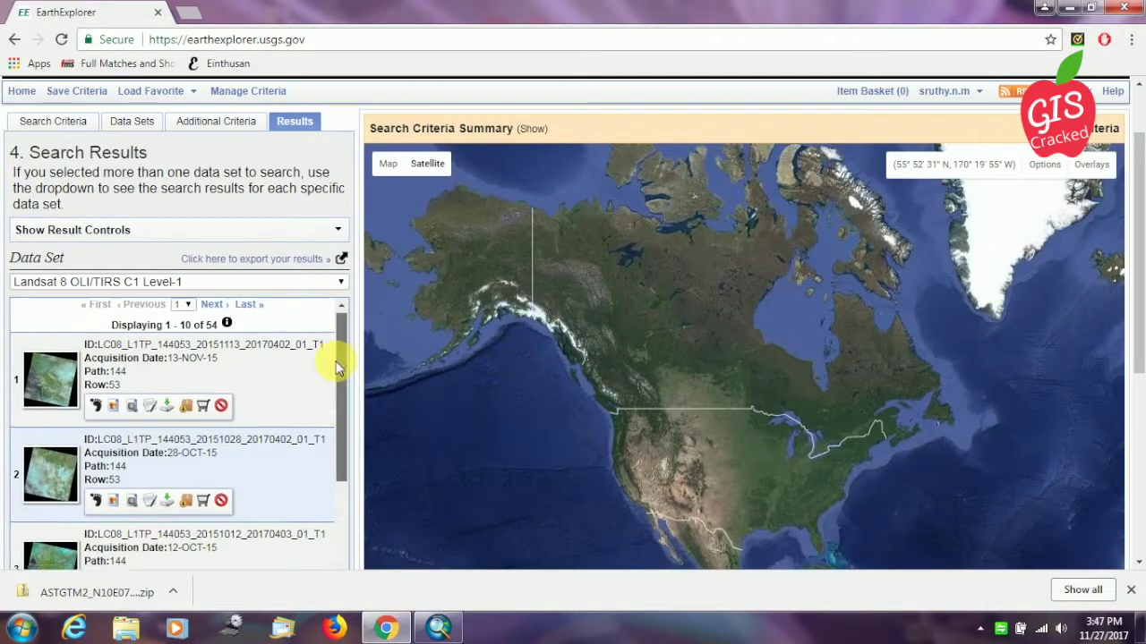
pyautogui.moveTo(336, 360); pyautogui.dragTo(326, 330)
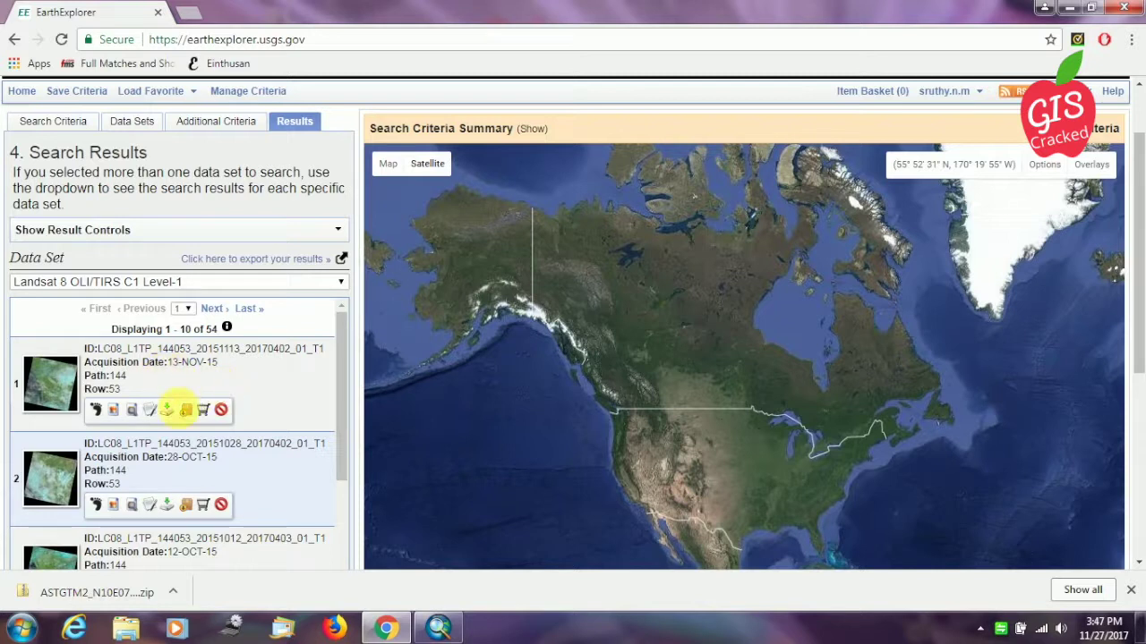
# Step: Download the Level-1 GeoTIFF Data Product (1,015.8 MB) for the first Landsat 8 scene
pyautogui.click(168, 412)
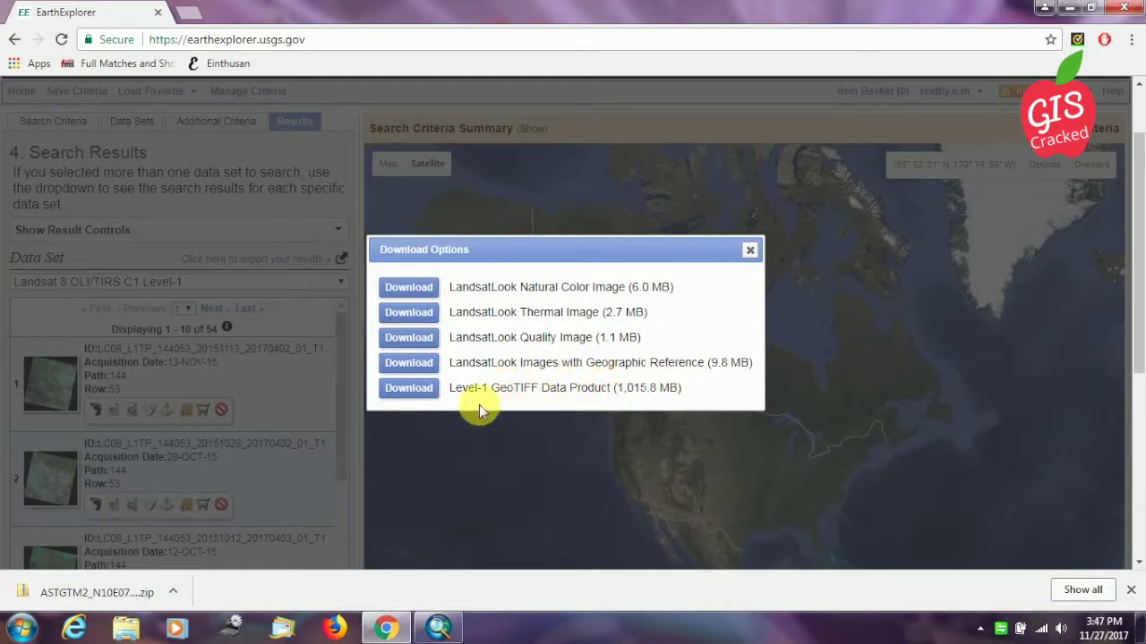
pyautogui.moveTo(457, 394); pyautogui.dragTo(691, 394)
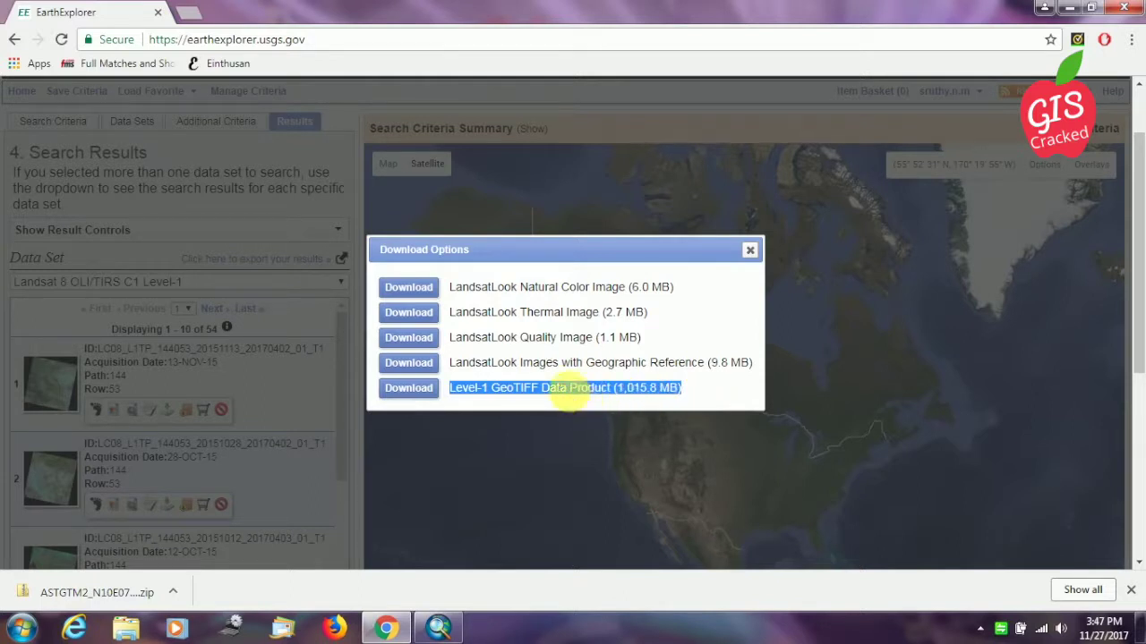
pyautogui.click(408, 390)
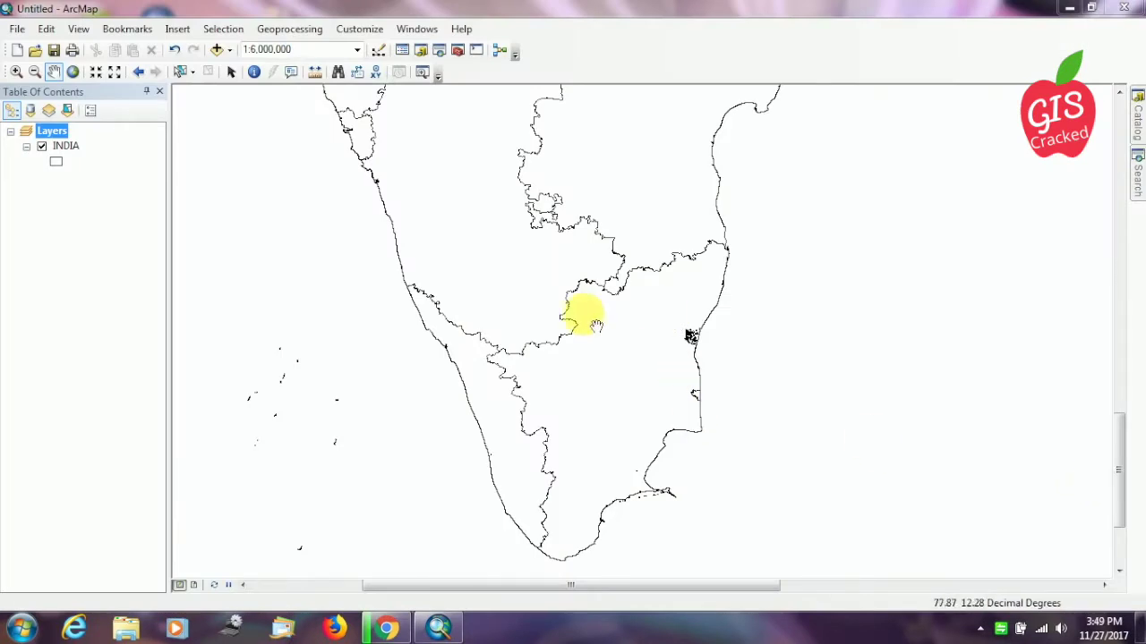
# Step: Pan the INDIA layer to centre southern India and bring up the Add Data choices
pyautogui.moveTo(647, 256); pyautogui.dragTo(695, 255)
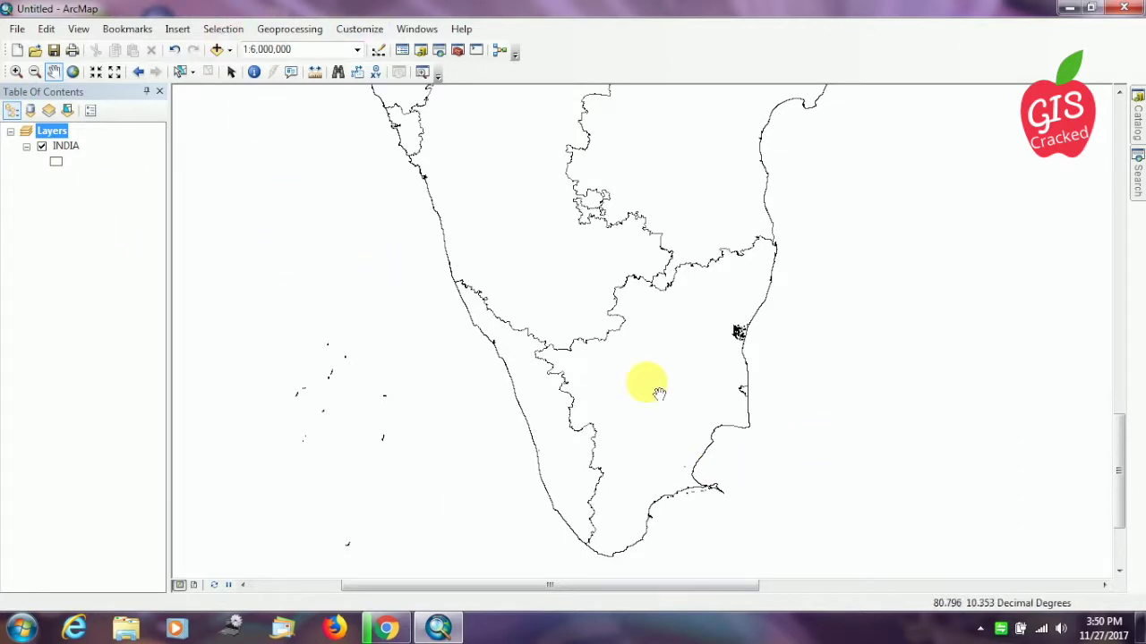
pyautogui.click(53, 70)
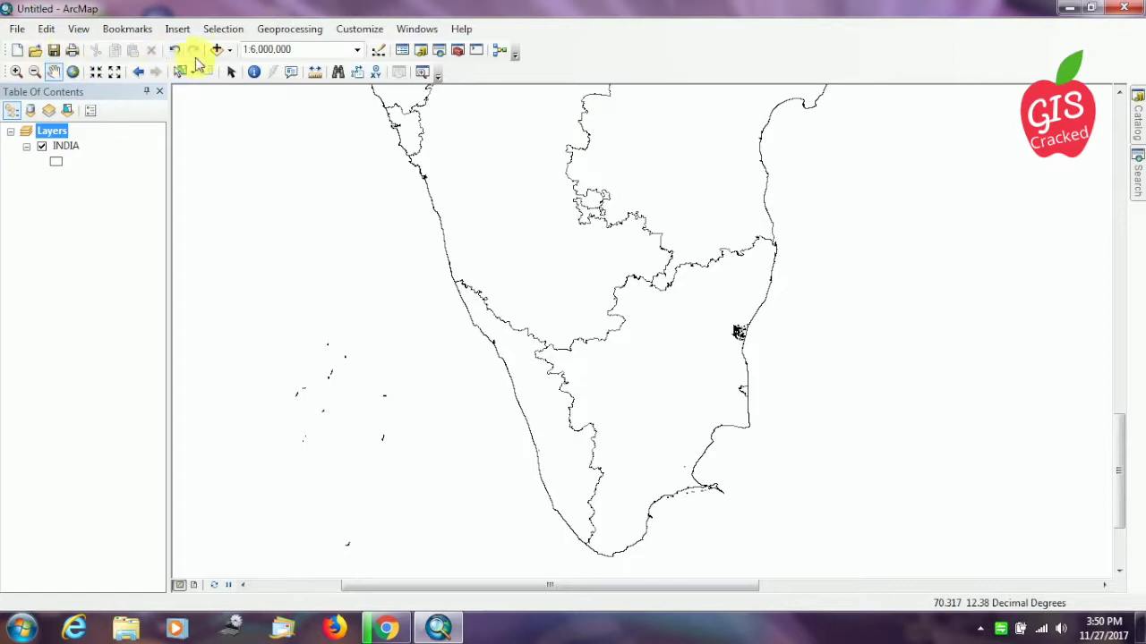
pyautogui.click(229, 51)
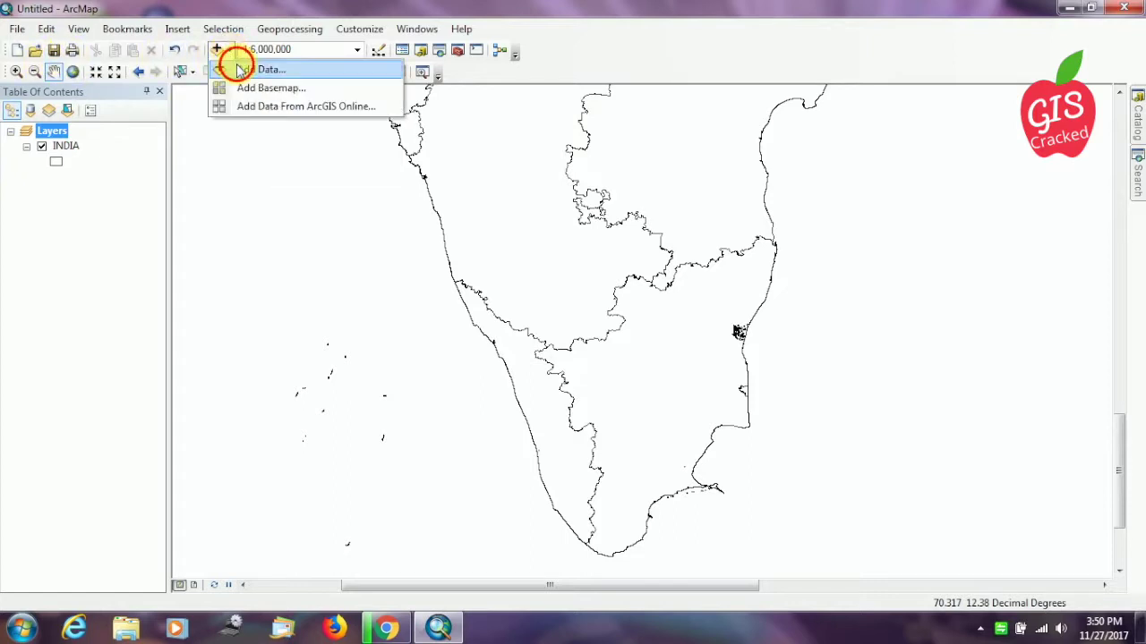
# Step: Add the ASTGTM2_N10E076_dem GeoTIFF from the ASTGTM2_N10E076 folder and zoom in on Kerala
pyautogui.click(238, 66)
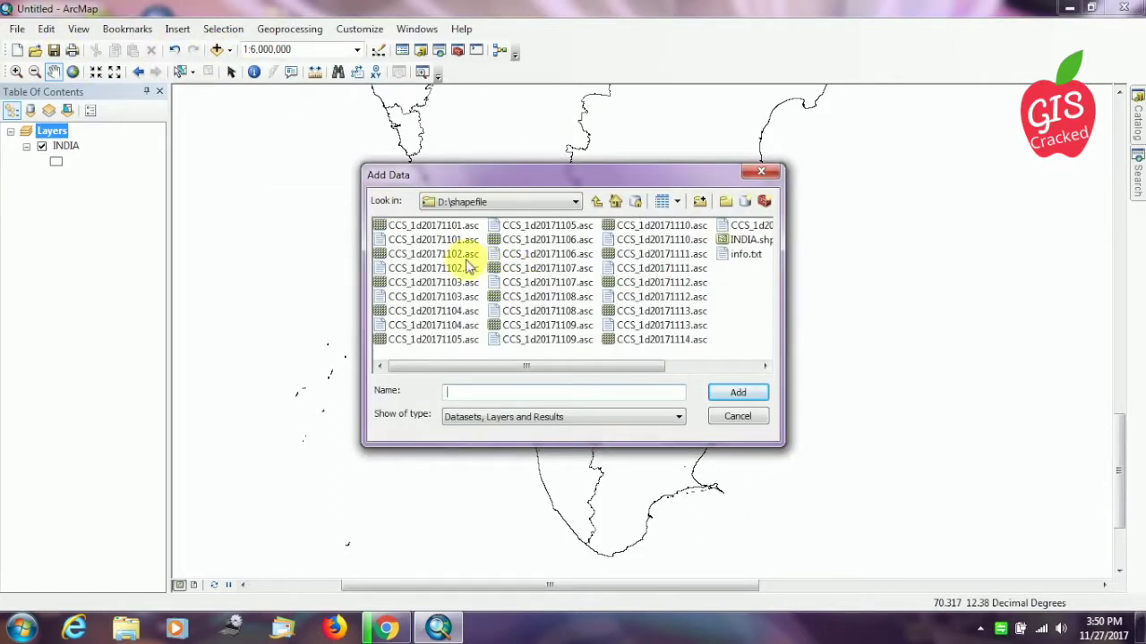
pyautogui.click(562, 206)
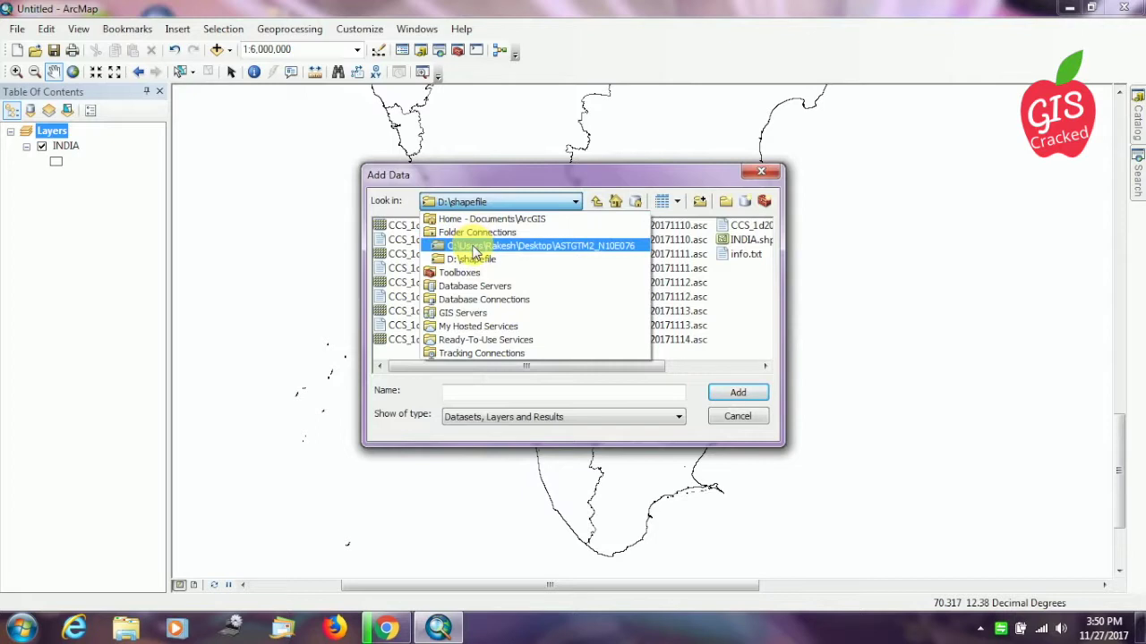
pyautogui.click(476, 247)
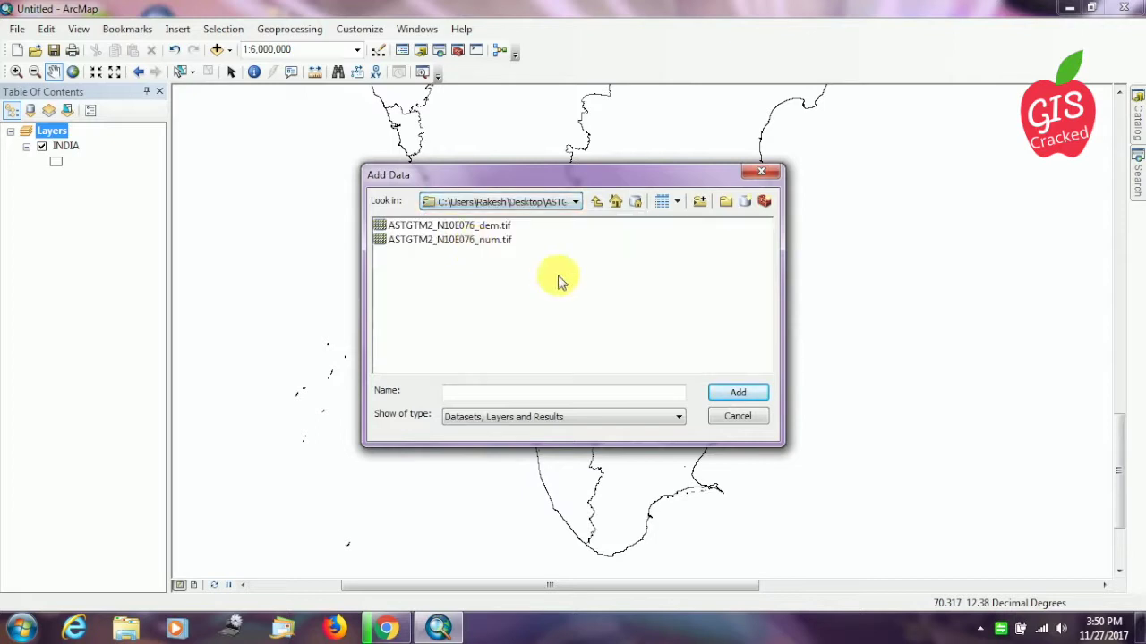
pyautogui.click(488, 227)
pyautogui.click(740, 392)
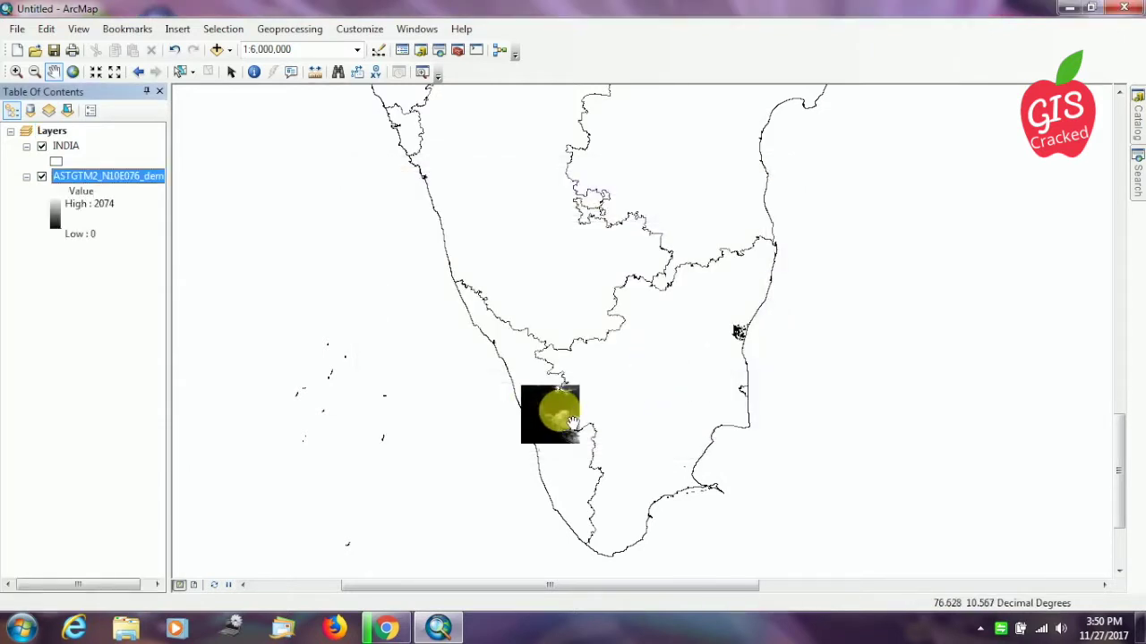
pyautogui.scroll(-2, 571, 424)
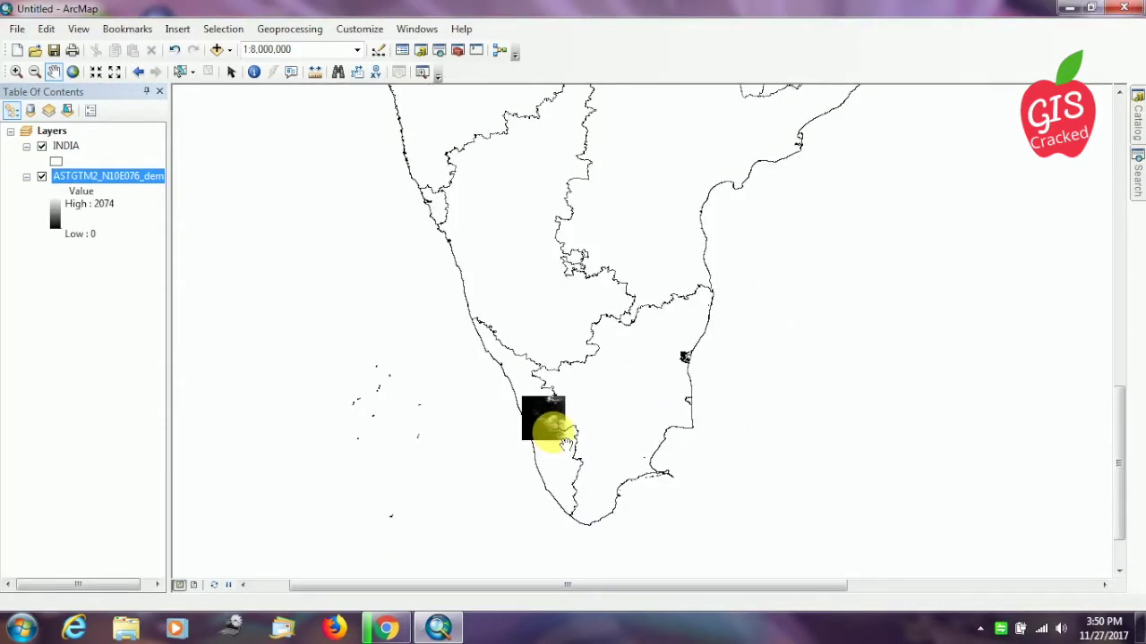
pyautogui.scroll(3, 566, 441)
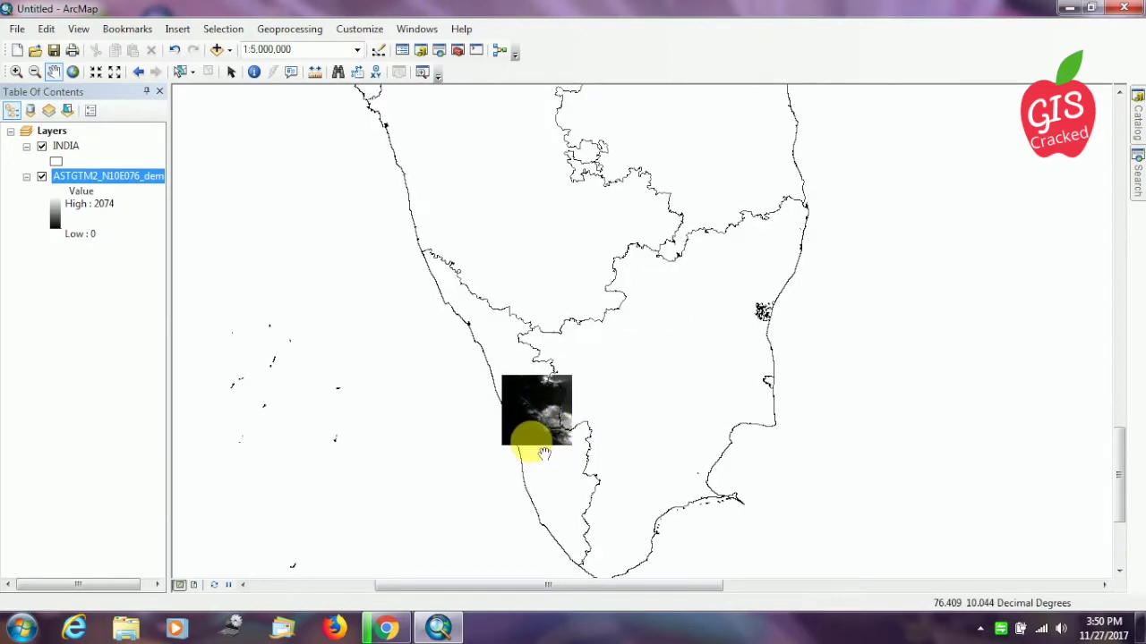
pyautogui.scroll(2, 543, 454)
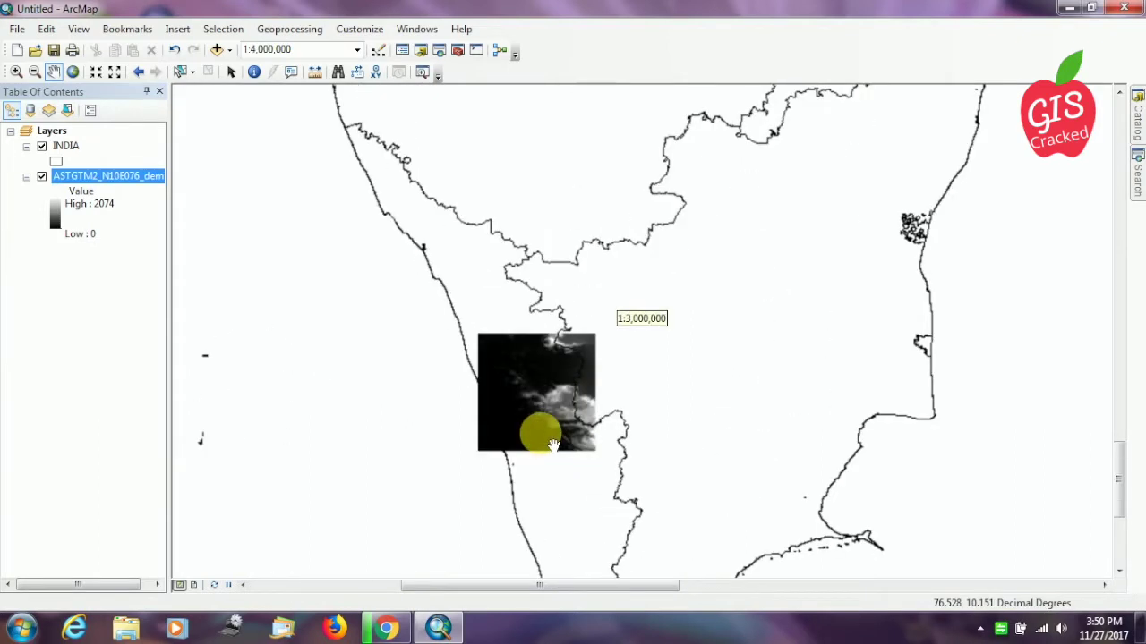